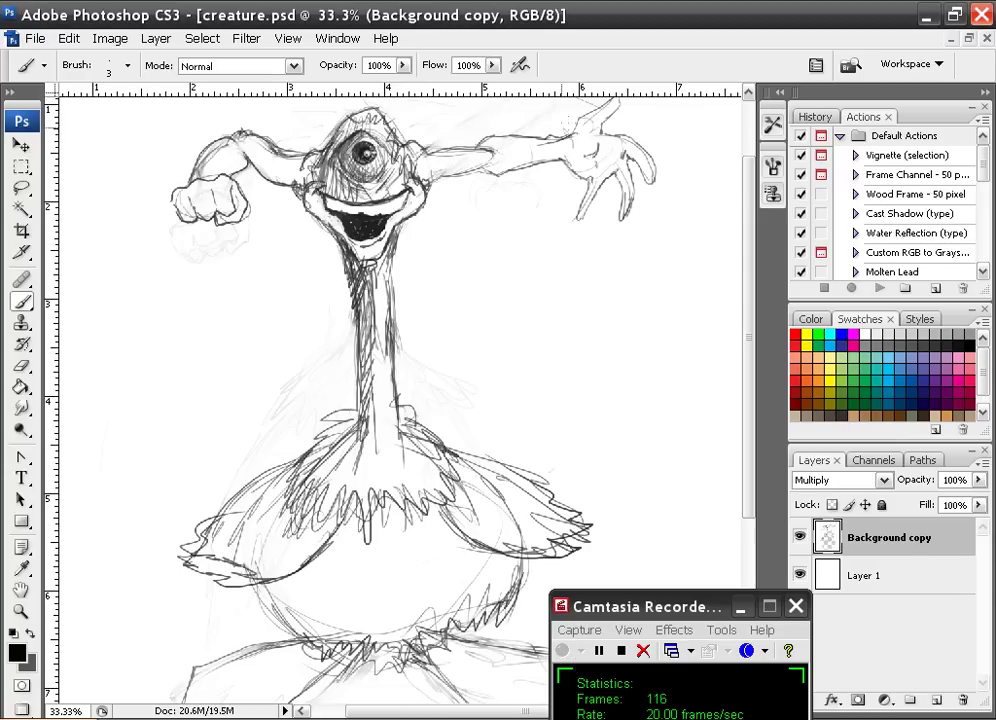
- Close the creature.psd document
mouse_move(749, 293)
mouse_down()
mouse_move(753, 275)
mouse_move(754, 389)
mouse_move(750, 282)
mouse_up()
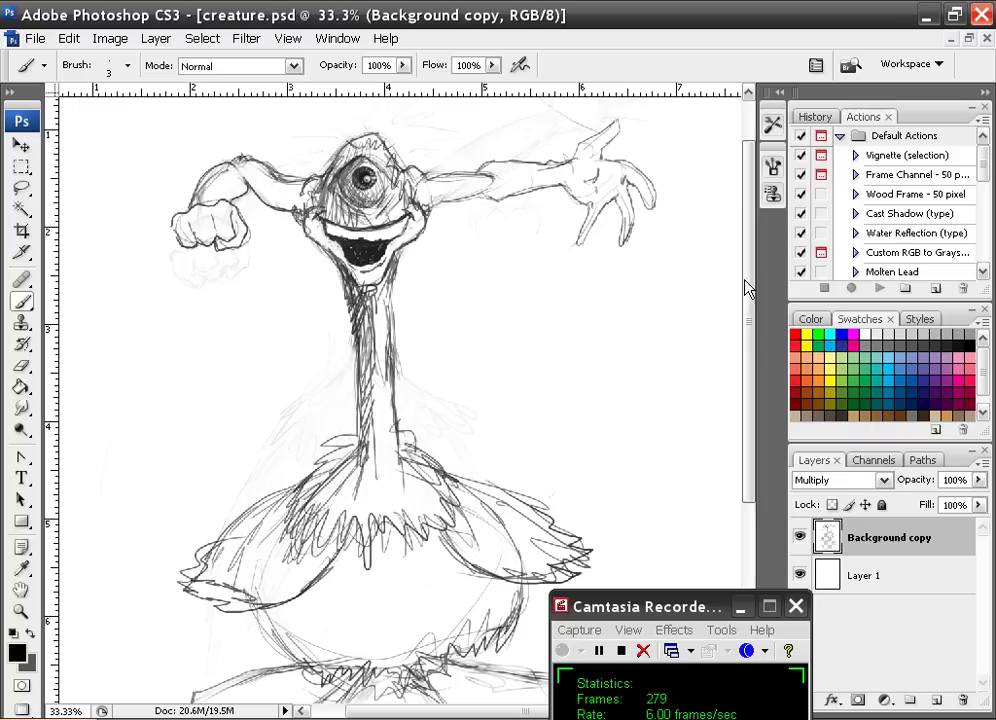
click(986, 39)
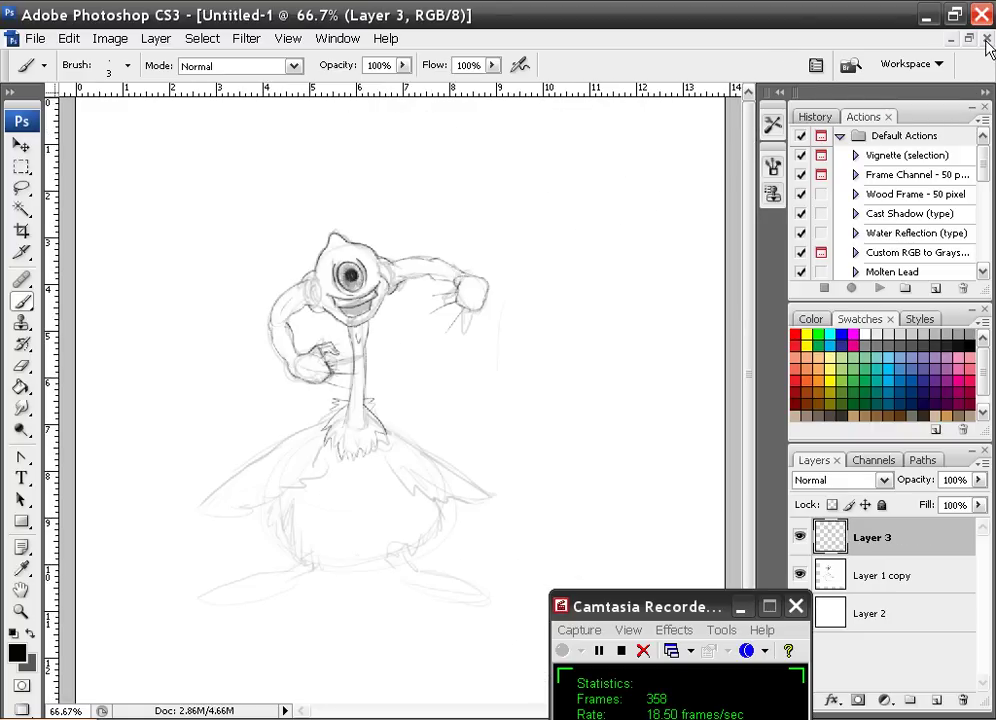
- Delete the sketch layers Layer 3 and Layer 1 copy, and add an empty layer above Layer 2
drag(896, 532, 962, 700)
drag(969, 537, 962, 700)
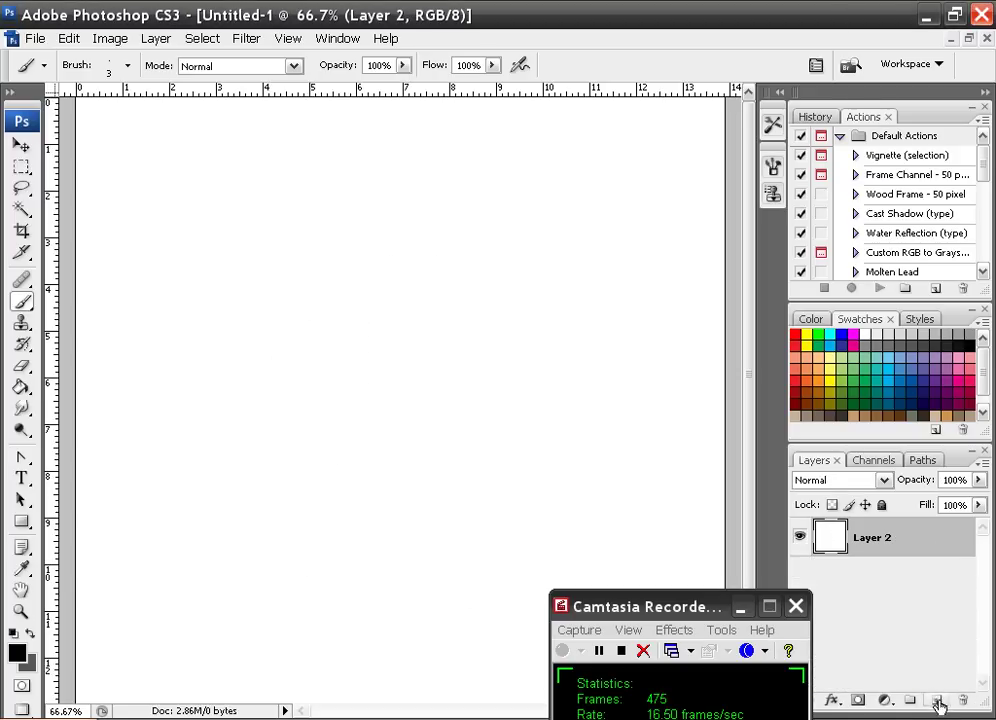
click(939, 706)
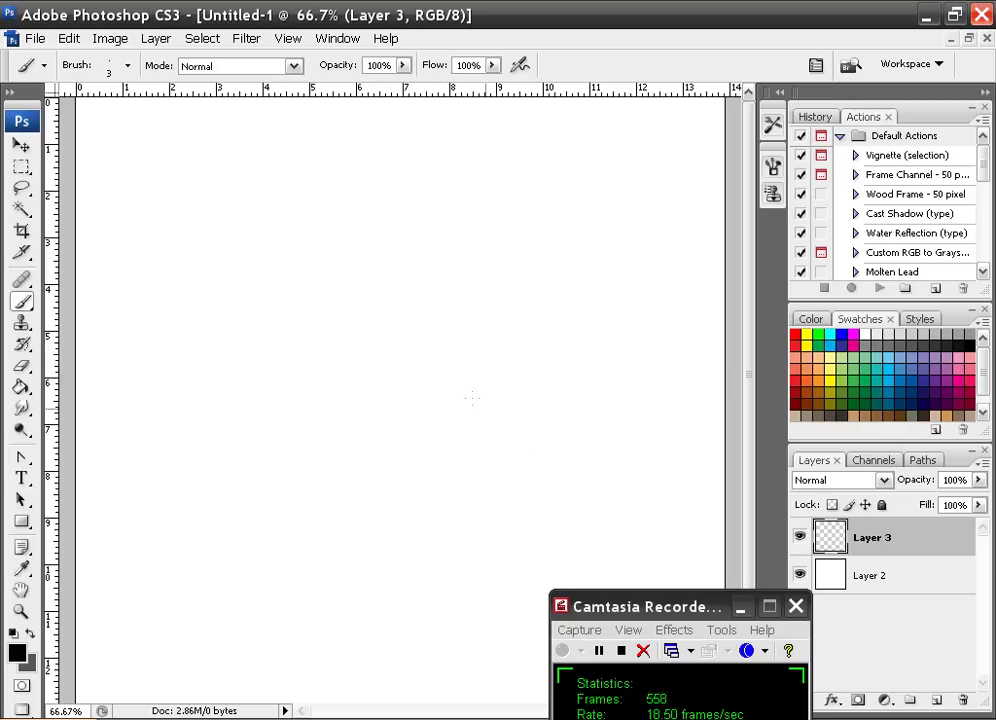
- At 100% view with a size 5 brush, rough in a figure's oval torso and long bent limb lines
key(ctrl+alt+0)
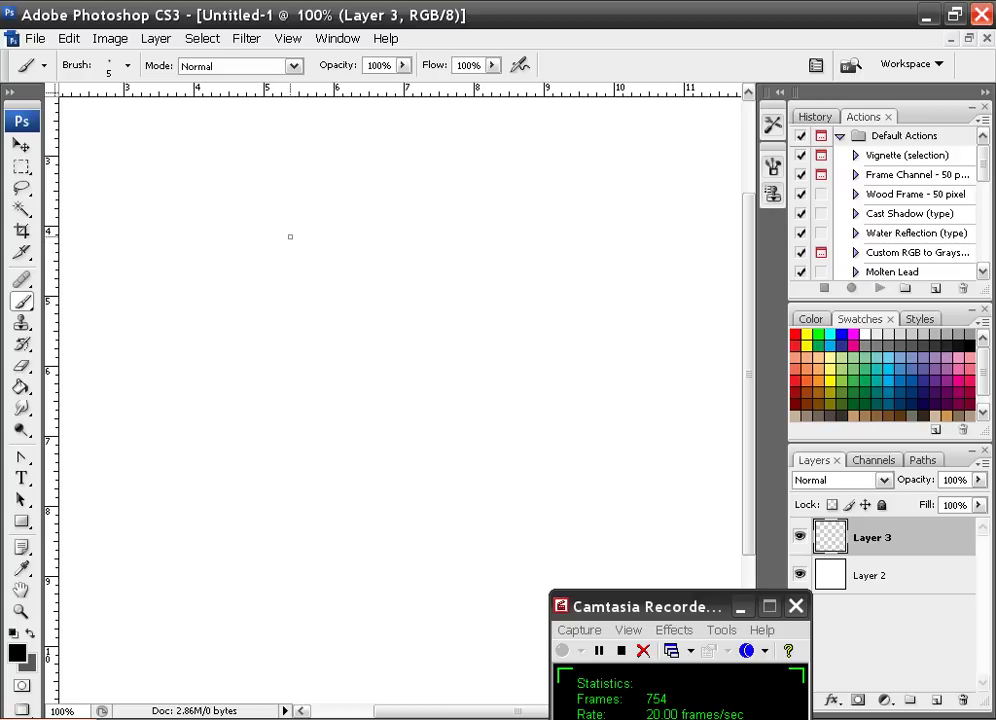
mouse_move(310, 331)
mouse_down()
mouse_move(283, 348)
mouse_move(309, 336)
mouse_move(232, 364)
mouse_move(410, 377)
mouse_up()
mouse_move(281, 354)
mouse_down()
mouse_move(171, 333)
mouse_move(108, 461)
mouse_up()
mouse_move(368, 358)
mouse_down()
mouse_move(532, 411)
mouse_move(537, 428)
mouse_up()
mouse_move(349, 386)
mouse_down()
mouse_move(457, 448)
mouse_move(233, 402)
mouse_move(194, 462)
mouse_up()
drag(300, 329, 218, 372)
mouse_move(295, 352)
mouse_down()
mouse_move(298, 303)
mouse_move(309, 291)
mouse_move(333, 321)
mouse_move(315, 268)
mouse_up()
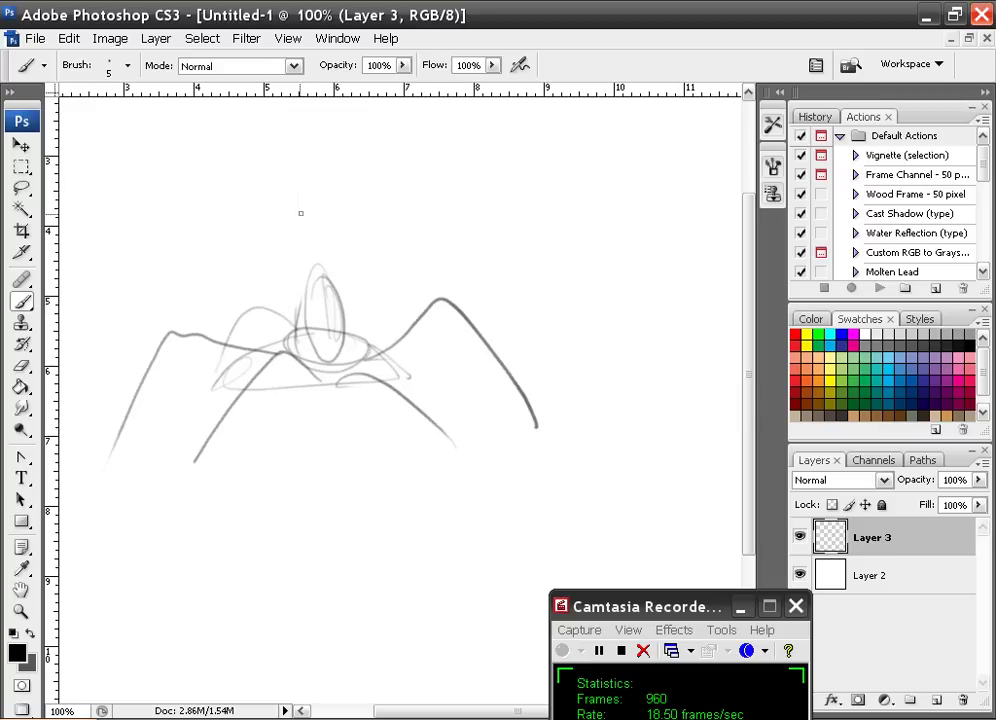
- Sketch a small pointed head above the oval torso, with curved lines running down both sides
mouse_move(301, 213)
mouse_down()
mouse_move(344, 208)
mouse_move(278, 217)
mouse_move(333, 216)
mouse_move(313, 256)
mouse_up()
mouse_move(304, 252)
mouse_down()
mouse_move(335, 216)
mouse_move(290, 279)
mouse_move(292, 314)
mouse_up()
drag(318, 263, 353, 332)
mouse_move(316, 173)
mouse_down()
mouse_move(332, 251)
mouse_move(262, 314)
mouse_up()
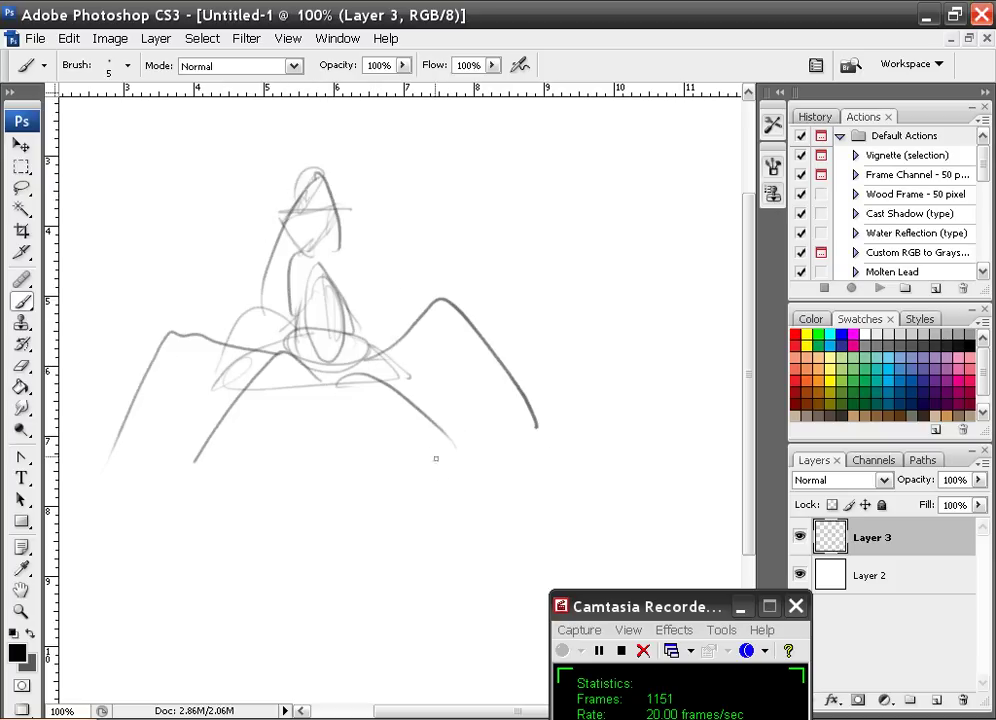
- Discard the layer holding the seated figure sketch and create a fresh blank layer
drag(962, 551, 961, 699)
click(936, 699)
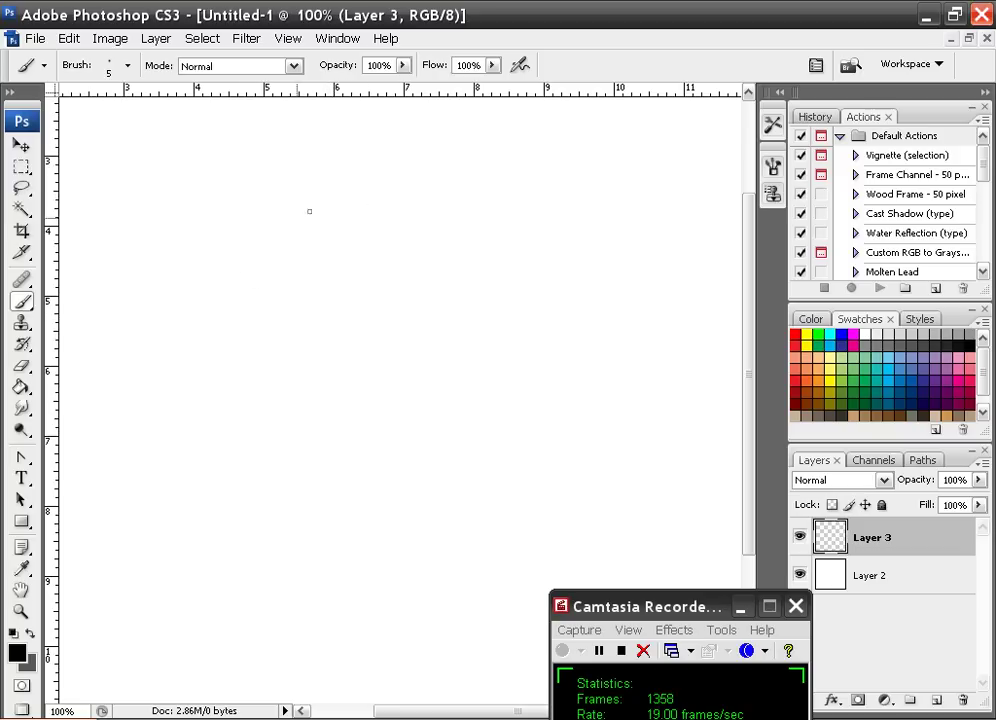
- Lay down loose, continuous gesture lines for the body and spread limbs of a crouching creature
mouse_move(243, 221)
mouse_down()
mouse_move(296, 247)
mouse_move(551, 305)
mouse_up()
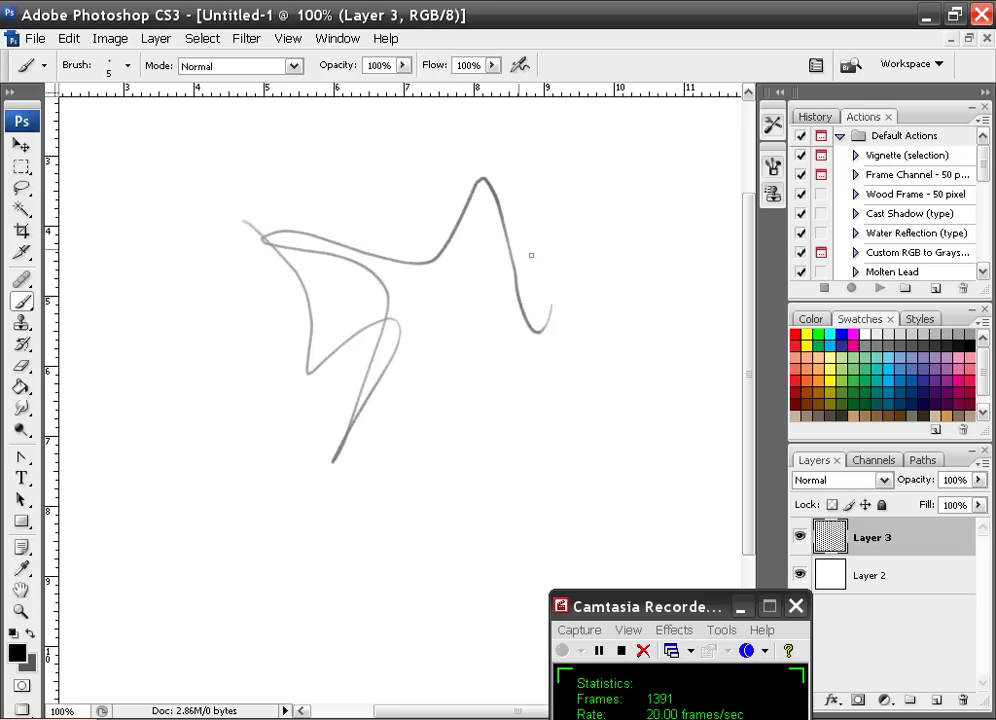
drag(446, 215, 360, 263)
mouse_move(305, 184)
mouse_down()
mouse_move(193, 353)
mouse_move(289, 418)
mouse_move(178, 249)
mouse_move(145, 250)
mouse_move(140, 393)
mouse_up()
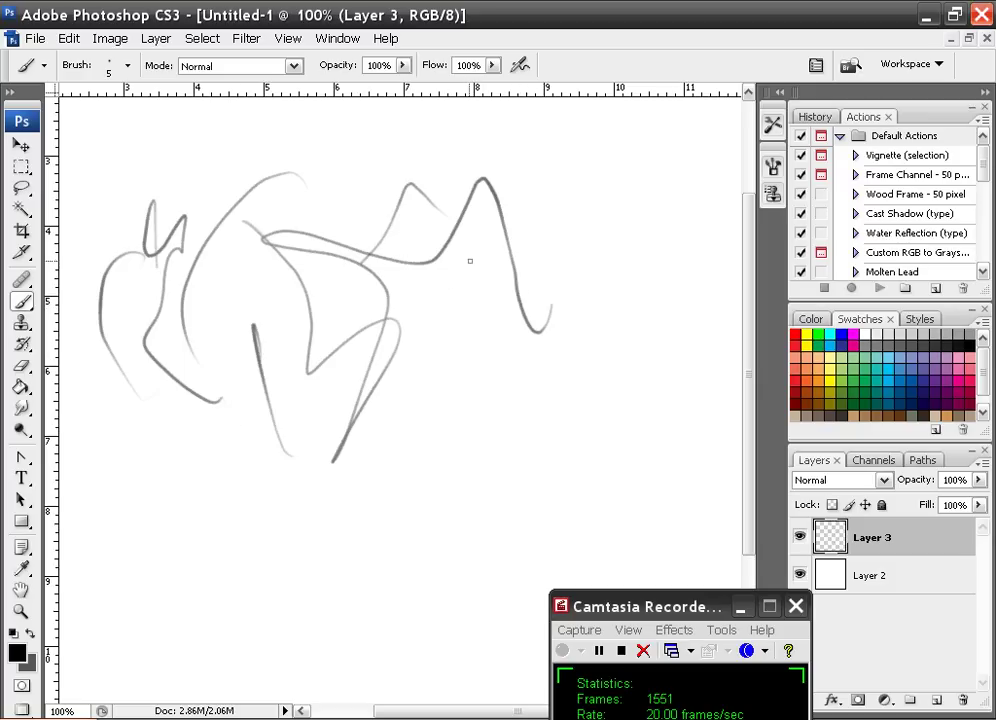
- Lower the opacity of the gesture-line layer and add a new layer above it
click(979, 480)
drag(975, 498, 934, 499)
click(936, 700)
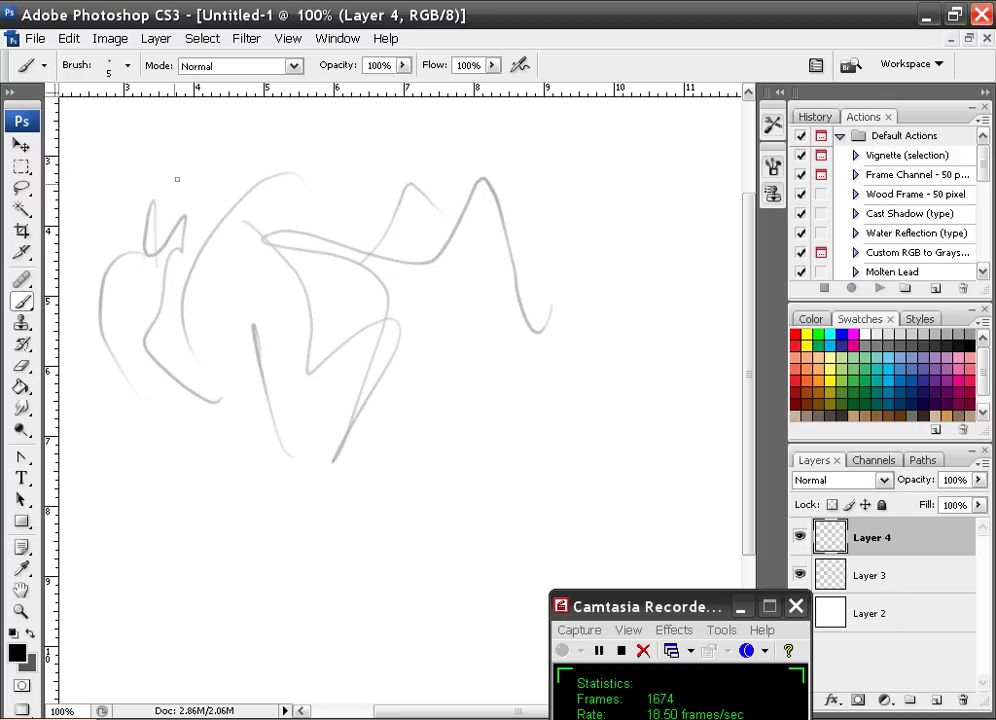
- On the new layer, sketch the creature's elongated head and the shoulder curve of its left-hand arm
mouse_move(184, 158)
mouse_down()
mouse_move(148, 210)
mouse_move(156, 245)
mouse_move(186, 220)
mouse_move(152, 251)
mouse_move(197, 211)
mouse_move(290, 181)
mouse_move(228, 151)
mouse_up()
mouse_move(226, 147)
mouse_down()
mouse_move(183, 160)
mouse_move(168, 203)
mouse_up()
mouse_move(169, 211)
mouse_down()
mouse_move(201, 183)
mouse_move(176, 204)
mouse_move(158, 200)
mouse_move(178, 188)
mouse_move(152, 248)
mouse_up()
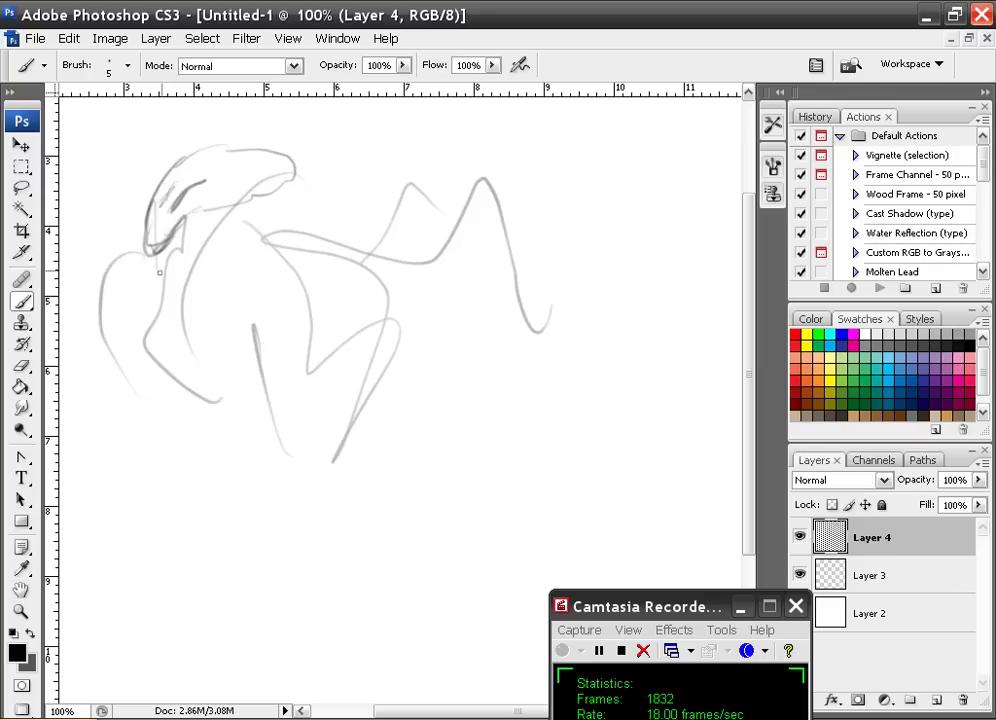
mouse_move(150, 237)
mouse_down()
mouse_move(110, 232)
mouse_move(99, 275)
mouse_up()
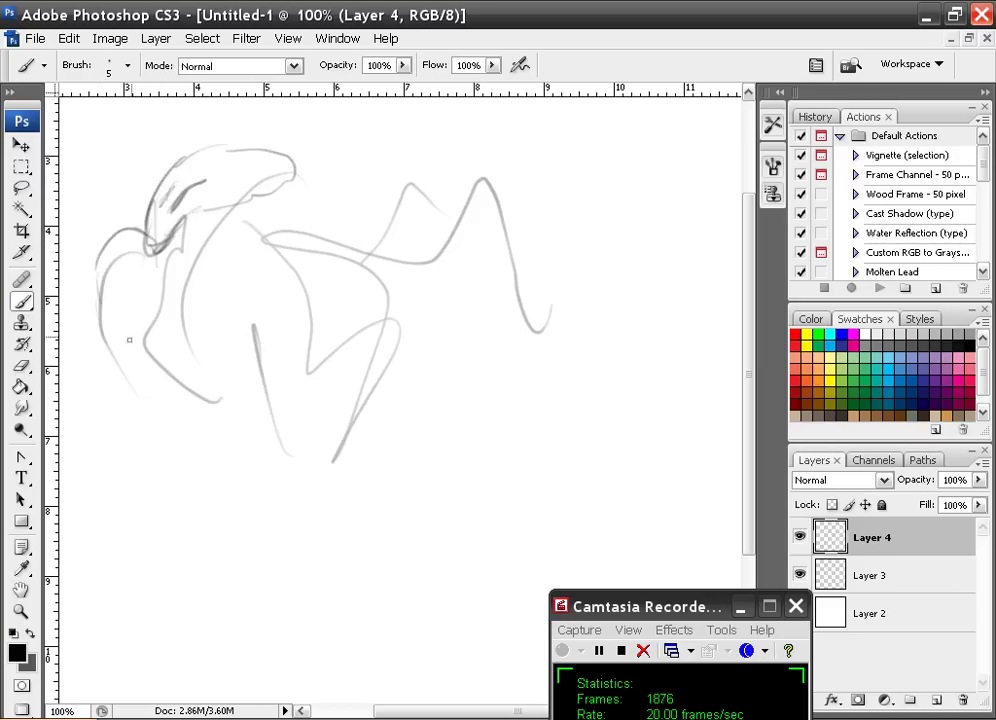
- Sketch the rounded torso and the long outstretched right-hand limb with a circular joint and thin foot
drag(354, 294, 302, 257)
mouse_move(224, 227)
mouse_down()
mouse_move(203, 342)
mouse_move(318, 360)
mouse_move(277, 234)
mouse_move(284, 262)
mouse_move(335, 270)
mouse_up()
mouse_move(289, 241)
mouse_down()
mouse_move(366, 262)
mouse_move(420, 252)
mouse_move(480, 184)
mouse_move(472, 174)
mouse_move(488, 192)
mouse_move(474, 216)
mouse_move(498, 198)
mouse_move(491, 186)
mouse_move(514, 274)
mouse_move(485, 211)
mouse_move(528, 320)
mouse_move(590, 333)
mouse_up()
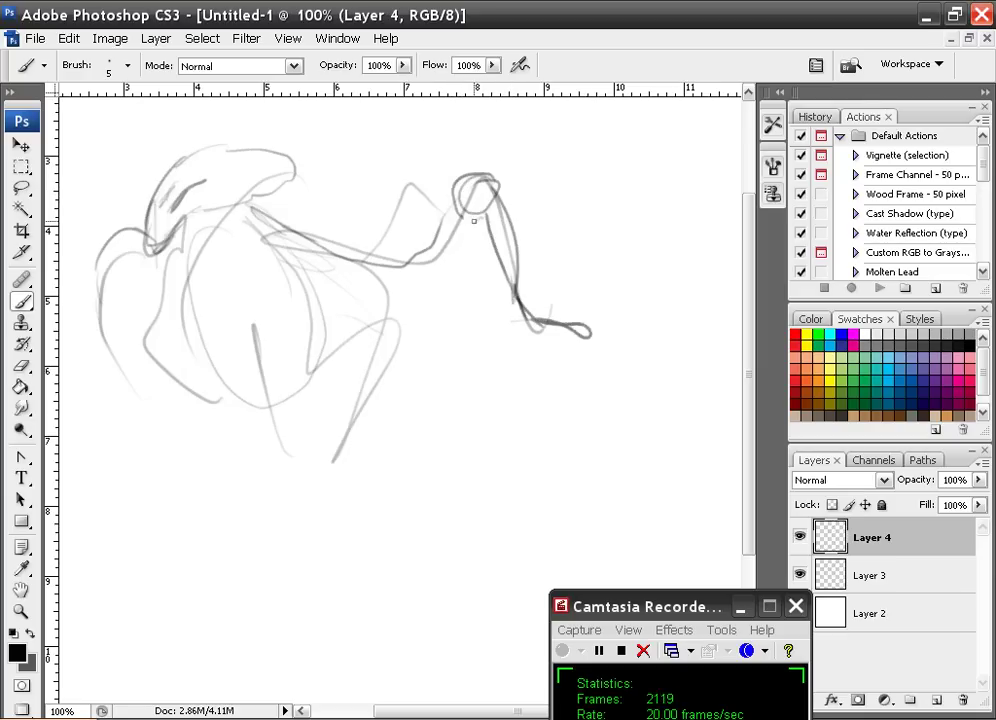
mouse_move(478, 217)
mouse_down()
mouse_move(415, 250)
mouse_move(464, 204)
mouse_move(431, 238)
mouse_move(480, 223)
mouse_move(494, 205)
mouse_move(468, 185)
mouse_move(509, 202)
mouse_move(488, 168)
mouse_up()
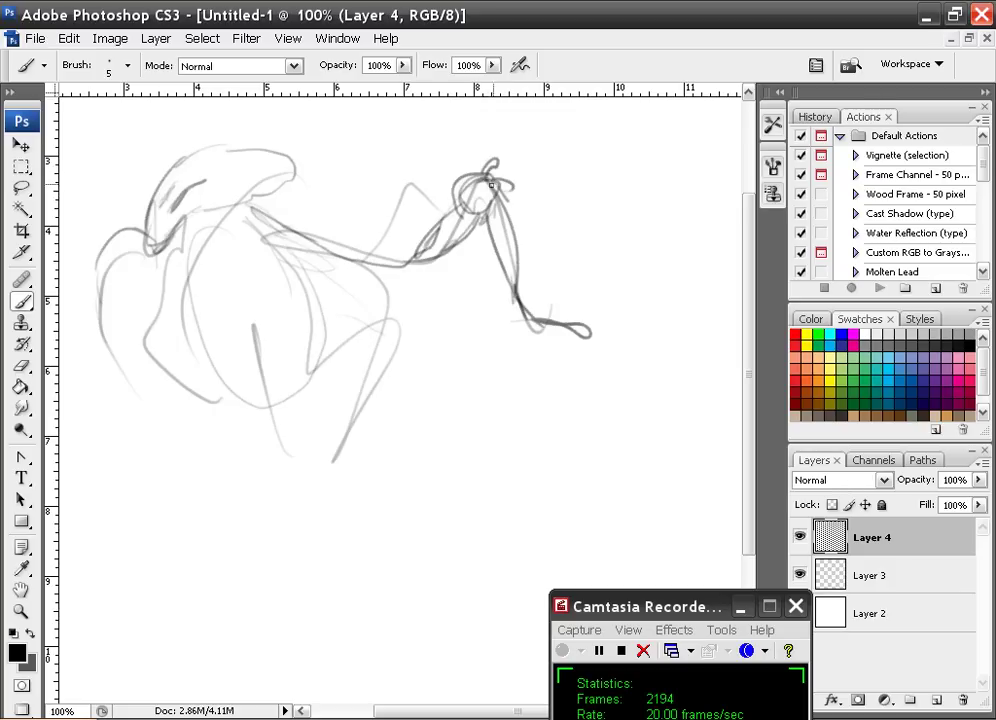
- Thicken the outstretched right-hand limb between the shoulder and its raised joint with contour strokes
drag(441, 223, 402, 249)
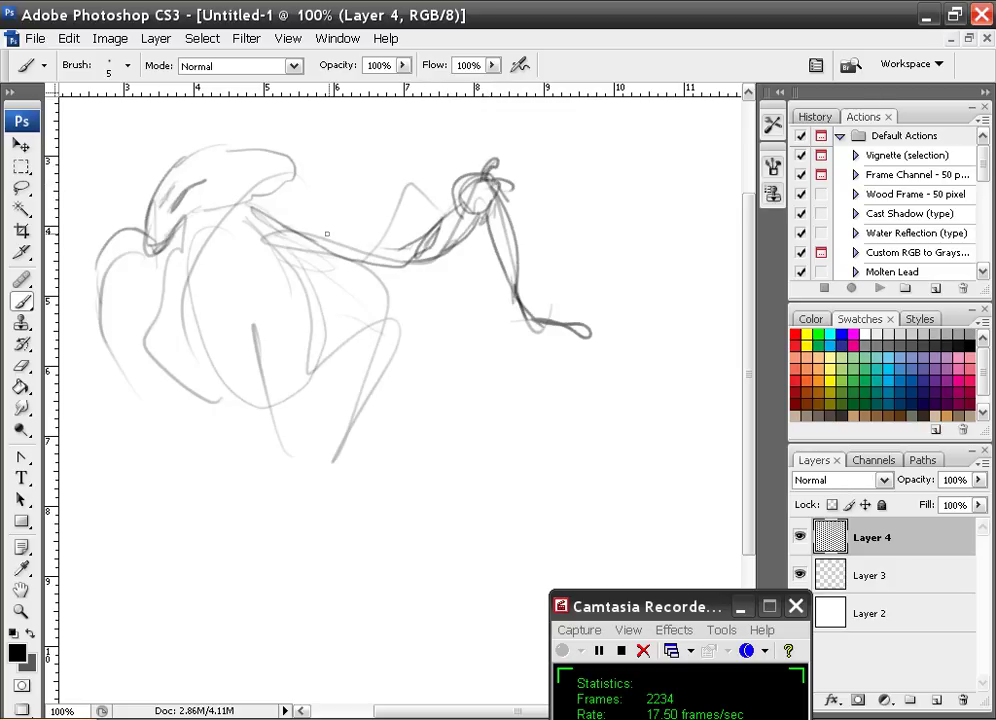
drag(283, 225, 403, 250)
drag(326, 254, 384, 265)
drag(290, 227, 259, 221)
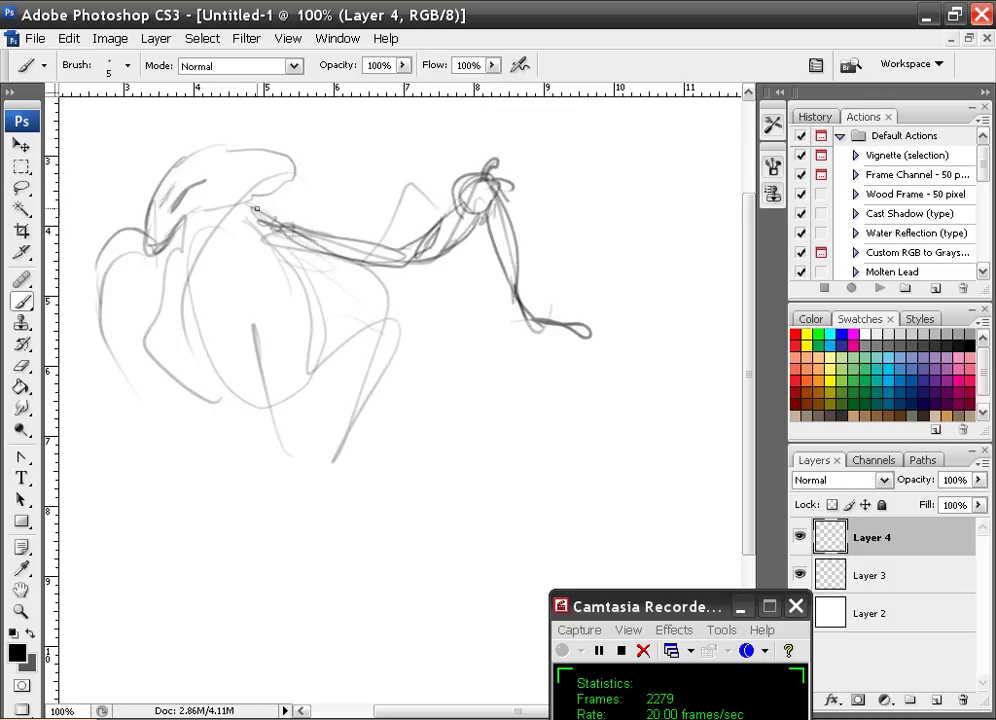
- Build up the bent left-hand arm with contour strokes from the shoulder down to the hand
mouse_move(148, 240)
mouse_down()
mouse_move(104, 258)
mouse_move(126, 261)
mouse_move(95, 268)
mouse_move(104, 334)
mouse_up()
drag(91, 287, 104, 341)
drag(90, 287, 104, 337)
drag(114, 333, 102, 340)
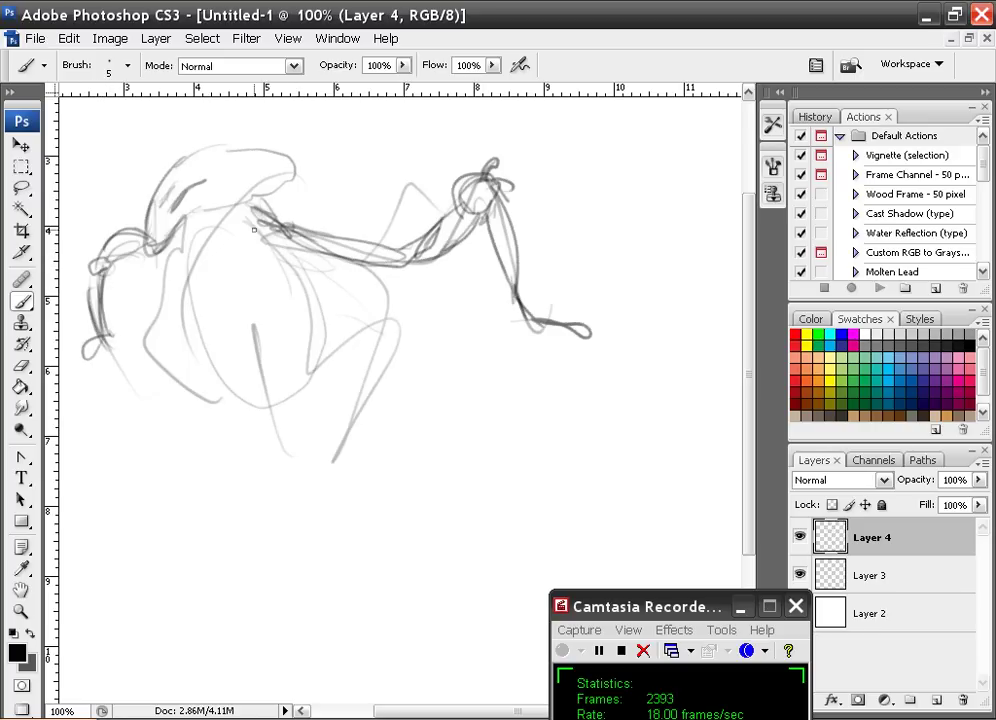
- Add structure lines to the head, neck and both shoulders of the crouching creature
drag(212, 231, 173, 288)
drag(180, 234, 220, 215)
mouse_move(216, 154)
mouse_down()
mouse_move(238, 196)
mouse_move(228, 167)
mouse_move(283, 168)
mouse_up()
drag(190, 217, 240, 208)
mouse_move(193, 221)
mouse_down()
mouse_move(207, 243)
mouse_move(195, 244)
mouse_up()
drag(186, 230, 211, 267)
mouse_move(274, 206)
mouse_down()
mouse_move(265, 231)
mouse_move(275, 229)
mouse_up()
drag(190, 251, 172, 264)
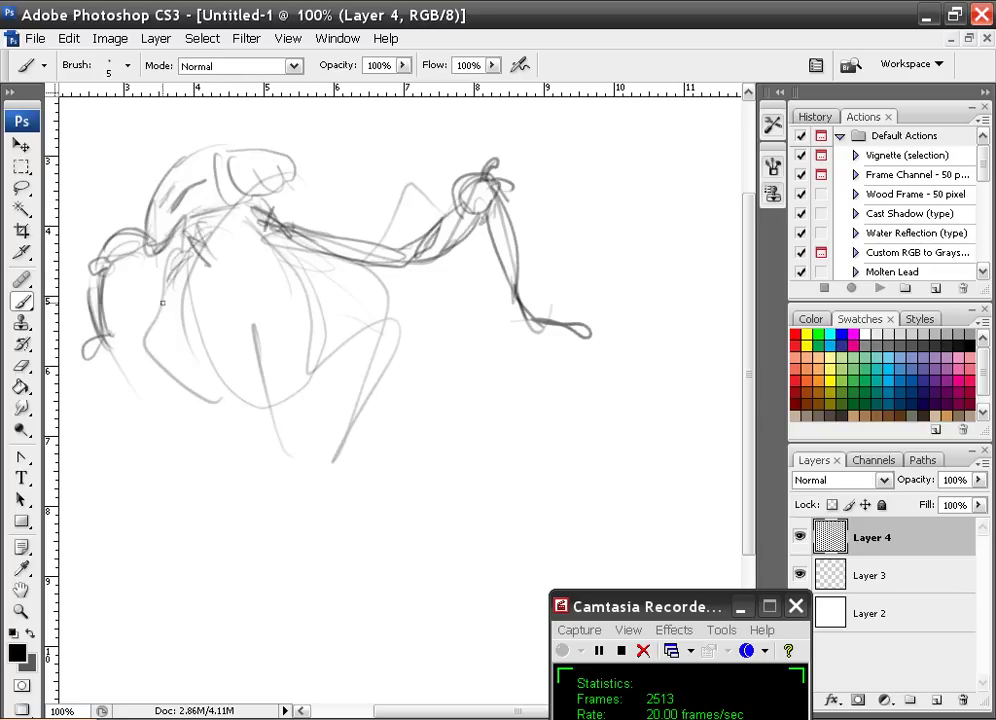
- Flesh out the creature's left front limb with a rounded joint, a lower segment and a narrow foot
drag(218, 413, 183, 462)
mouse_move(184, 462)
mouse_down()
mouse_move(220, 414)
mouse_move(217, 396)
mouse_move(189, 376)
mouse_move(200, 401)
mouse_move(159, 337)
mouse_move(163, 371)
mouse_up()
drag(190, 264, 160, 340)
drag(190, 246, 174, 290)
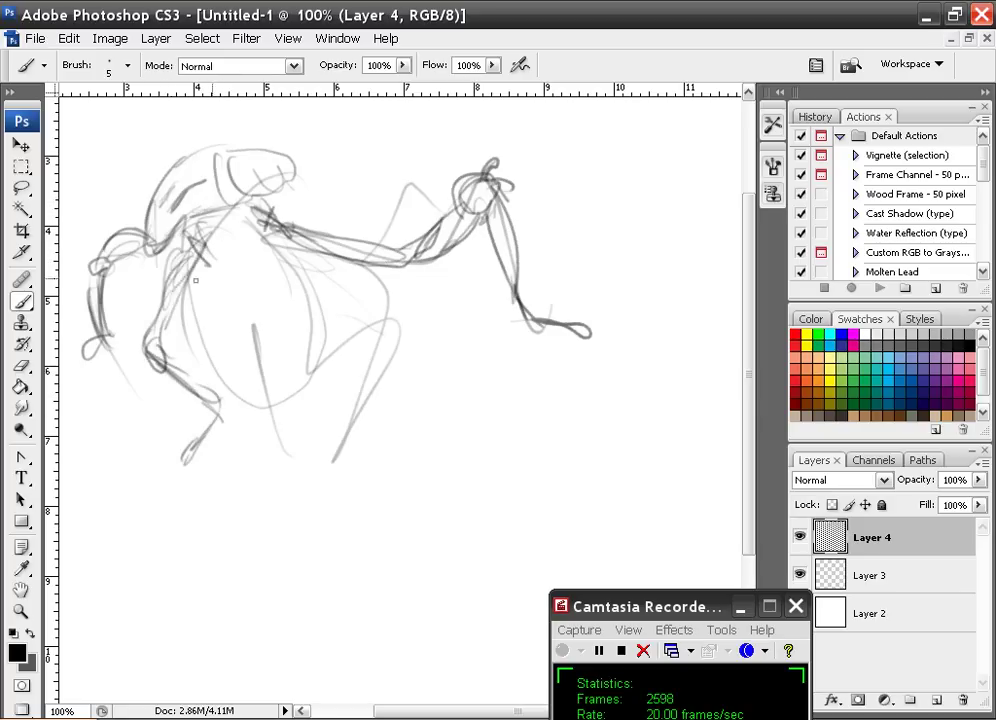
- Sketch the right front limb with a circular knee and large rounded foot, and add torso contours
mouse_move(274, 252)
mouse_down()
mouse_move(331, 278)
mouse_move(370, 361)
mouse_move(320, 466)
mouse_move(358, 376)
mouse_move(305, 275)
mouse_move(365, 299)
mouse_up()
mouse_move(384, 300)
mouse_down()
mouse_move(372, 319)
mouse_move(367, 303)
mouse_up()
mouse_move(371, 318)
mouse_down()
mouse_move(318, 500)
mouse_move(272, 492)
mouse_up()
drag(210, 428, 189, 449)
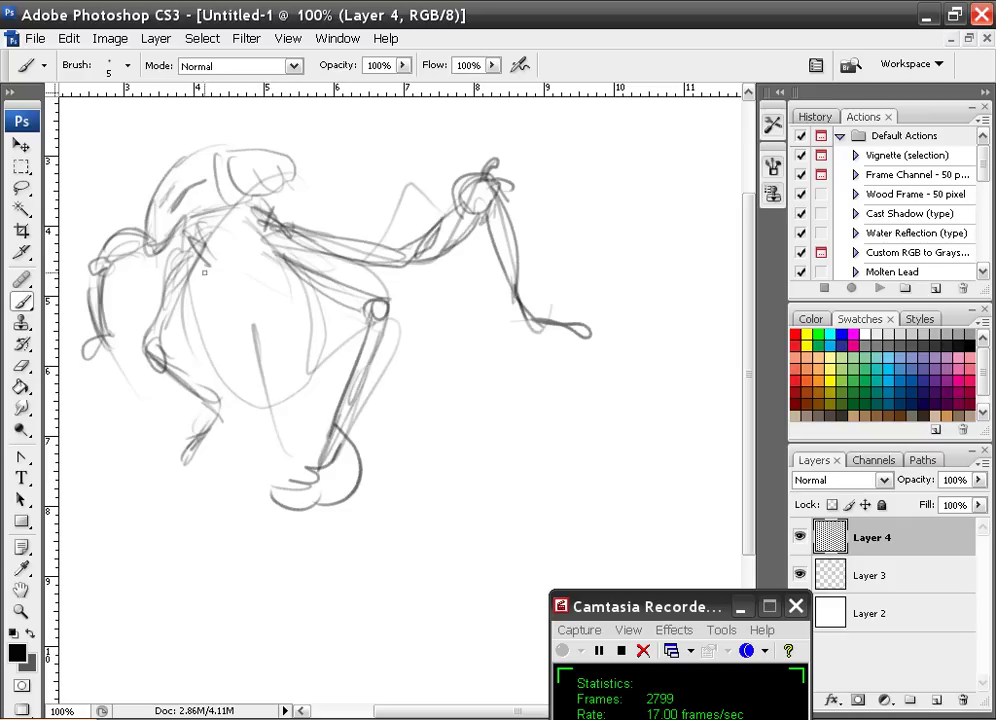
mouse_move(198, 221)
mouse_down()
mouse_move(206, 263)
mouse_move(195, 309)
mouse_move(235, 356)
mouse_move(312, 300)
mouse_up()
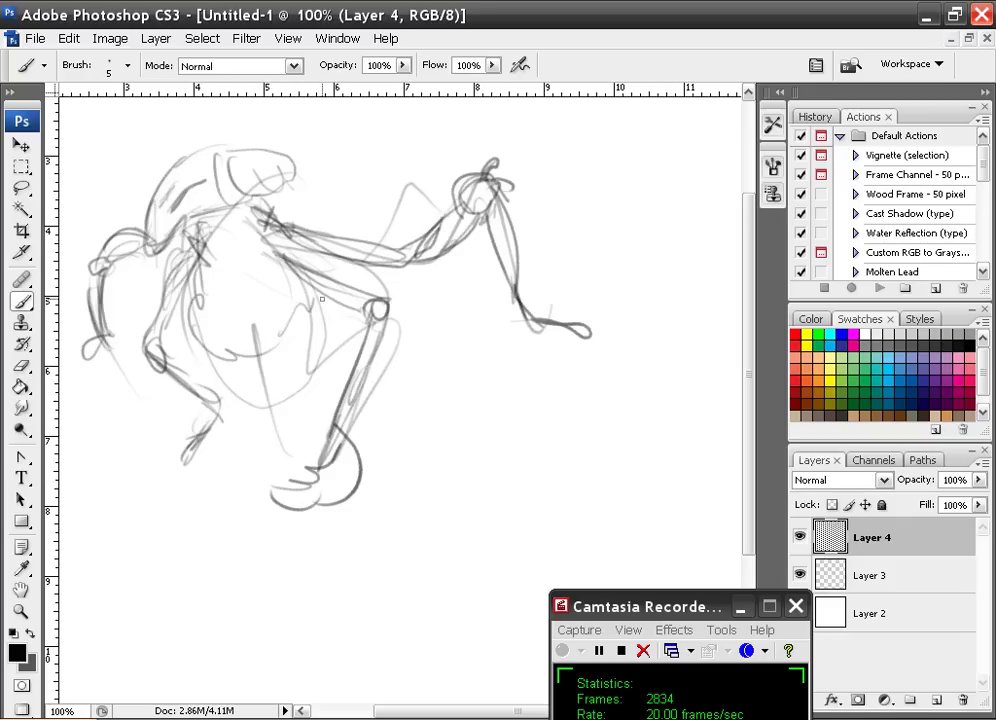
- Sketch the far limb with its raised knee and flat foot behind the long arm, and round out the belly
drag(276, 231, 376, 266)
mouse_move(356, 262)
mouse_down()
mouse_move(408, 188)
mouse_move(434, 238)
mouse_up()
mouse_move(400, 194)
mouse_down()
mouse_move(410, 207)
mouse_move(398, 192)
mouse_move(423, 190)
mouse_up()
mouse_move(409, 205)
mouse_down()
mouse_move(423, 241)
mouse_move(409, 226)
mouse_up()
mouse_move(430, 239)
mouse_down()
mouse_move(475, 315)
mouse_move(408, 327)
mouse_move(493, 311)
mouse_up()
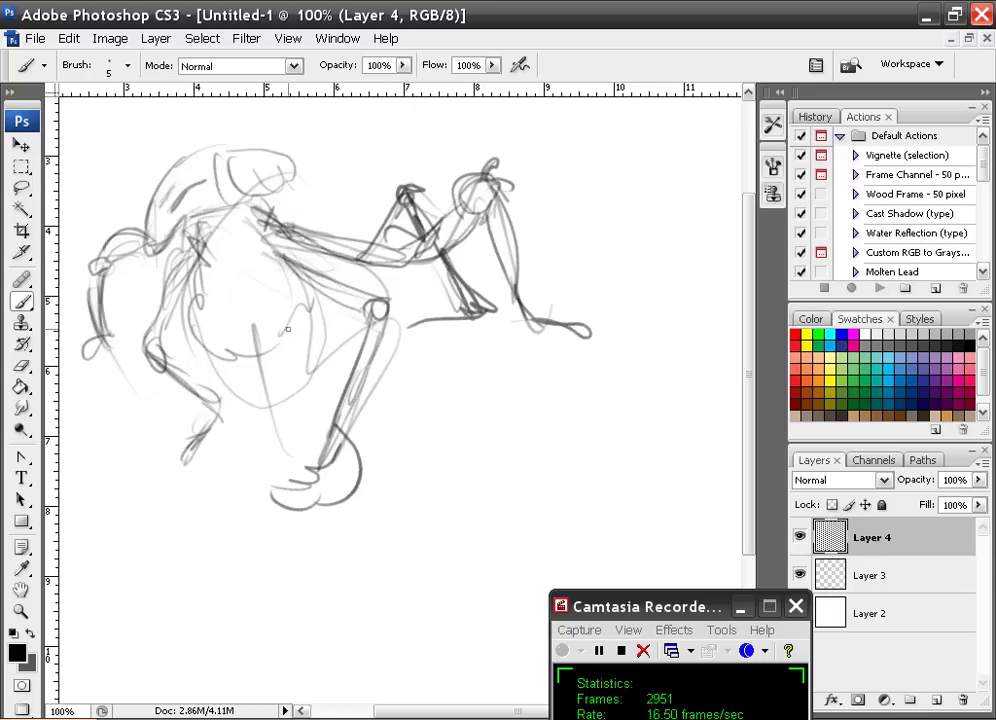
drag(254, 357, 312, 302)
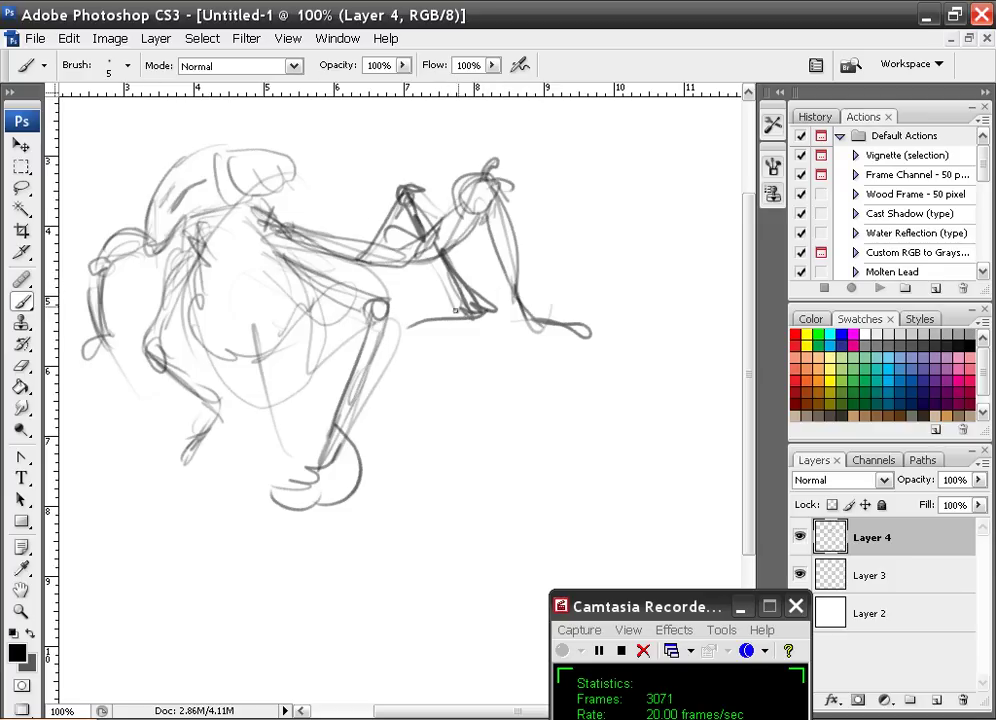
- Delete both crouching creature sketch layers and add a blank layer above Layer 2
drag(907, 547, 963, 700)
drag(918, 551, 962, 700)
click(937, 702)
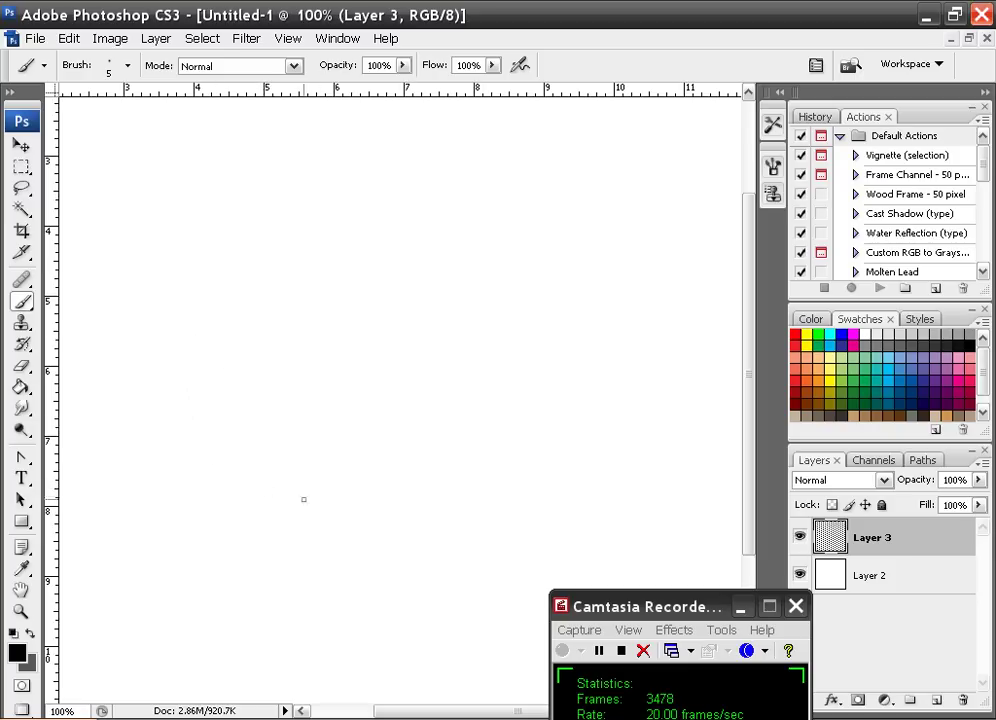
- Sketch a large, loose circle for a new creature's body, with curved contour lines inside it
mouse_move(302, 498)
mouse_down()
mouse_move(356, 325)
mouse_move(205, 421)
mouse_move(336, 298)
mouse_move(207, 342)
mouse_move(225, 319)
mouse_up()
drag(416, 400, 405, 392)
mouse_move(290, 333)
mouse_down()
mouse_move(281, 440)
mouse_move(277, 425)
mouse_up()
drag(371, 322, 385, 458)
drag(396, 471, 380, 356)
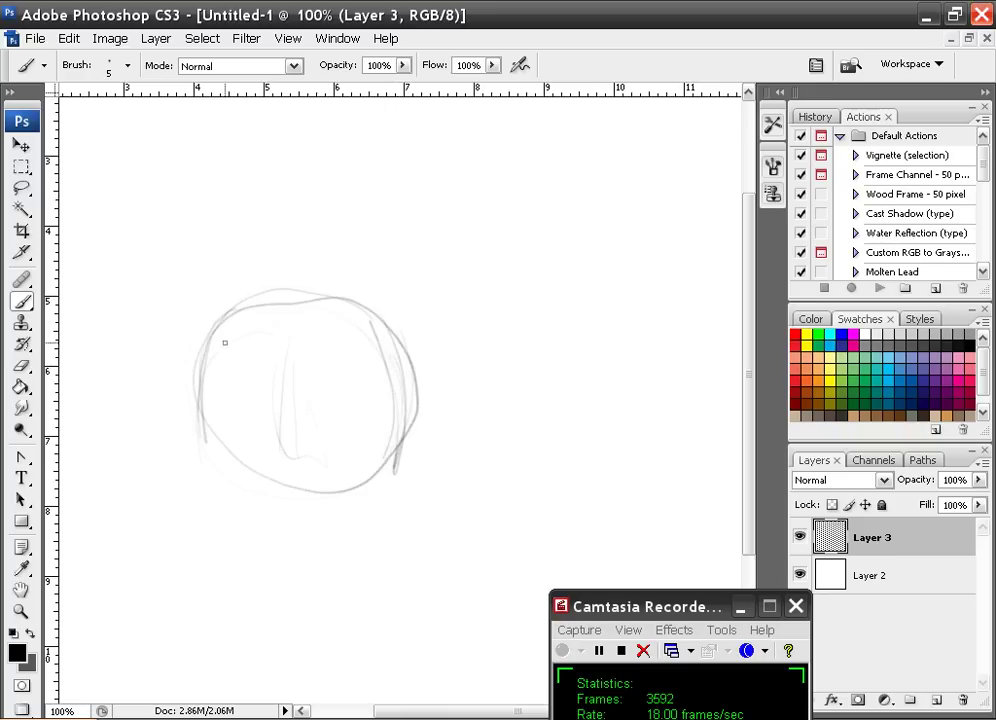
- Sketch a second rounded mass behind the circular body to form the creature's hindquarters
drag(248, 308, 447, 269)
mouse_move(412, 425)
mouse_down()
mouse_move(309, 302)
mouse_move(247, 383)
mouse_up()
drag(438, 270, 429, 413)
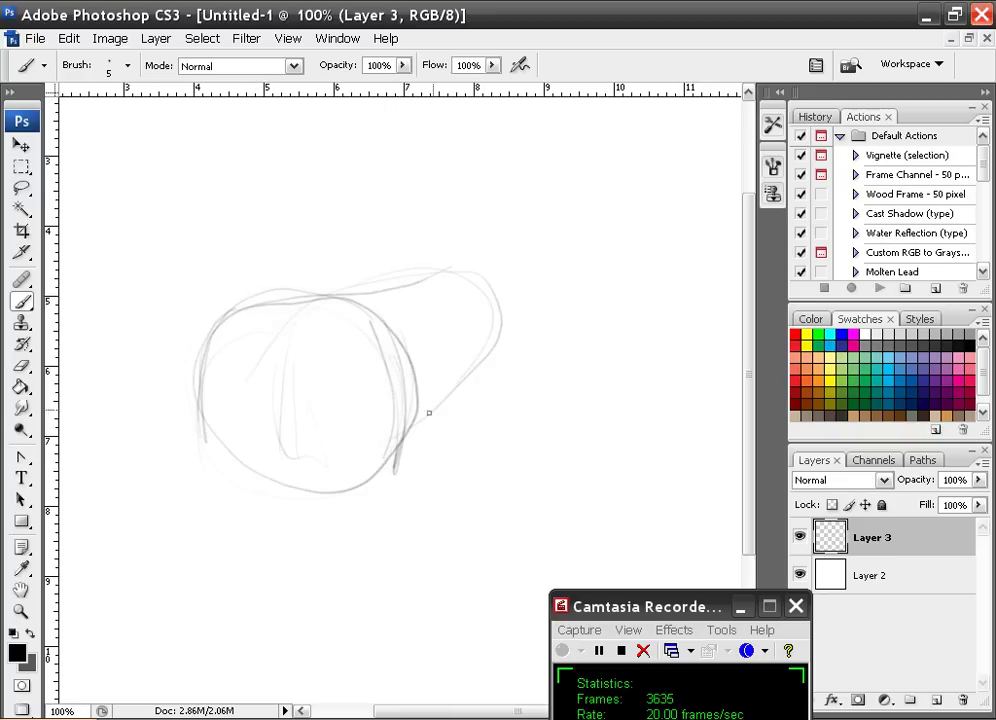
mouse_move(478, 298)
mouse_down()
mouse_move(284, 326)
mouse_move(438, 418)
mouse_move(380, 450)
mouse_move(480, 375)
mouse_up()
mouse_move(484, 312)
mouse_down()
mouse_move(502, 398)
mouse_move(445, 484)
mouse_up()
- Rough in the creature's front and hind legs and the underside of its body
mouse_move(333, 431)
mouse_down()
mouse_move(373, 473)
mouse_move(305, 447)
mouse_up()
drag(226, 415, 193, 539)
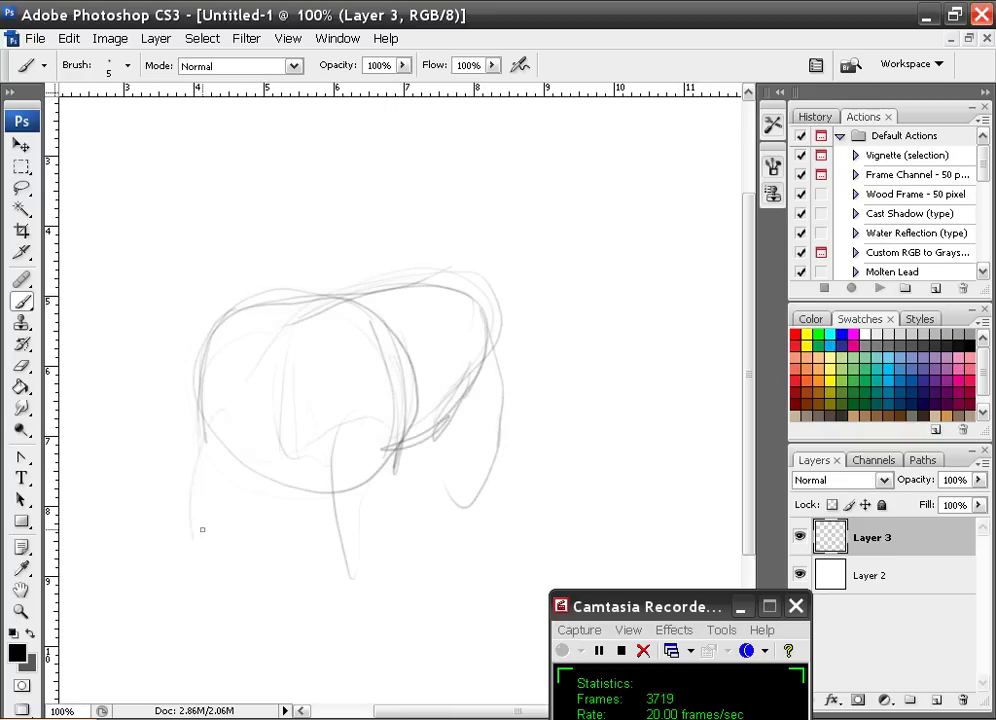
drag(206, 468, 306, 480)
drag(437, 440, 473, 482)
drag(484, 438, 369, 450)
drag(334, 496, 256, 498)
drag(221, 418, 231, 531)
drag(272, 503, 343, 556)
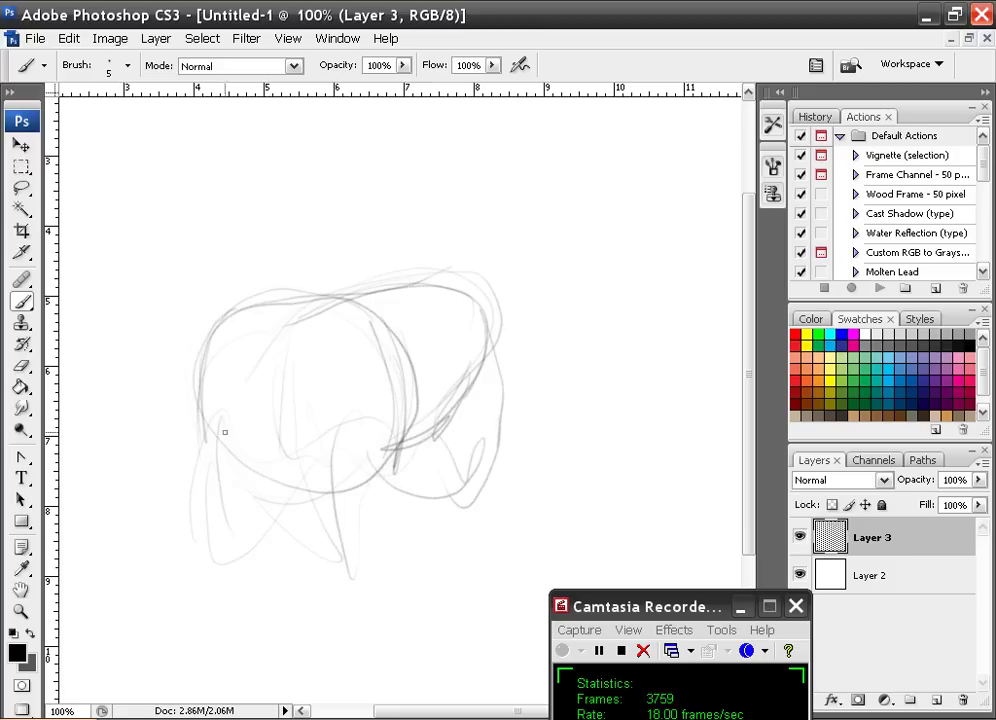
- Sketch a tapering upper torso rising from the circular body, with a curved head shape at its top
drag(205, 435, 226, 246)
mouse_move(372, 315)
mouse_down()
mouse_move(353, 245)
mouse_move(374, 310)
mouse_up()
drag(313, 245, 368, 290)
drag(226, 248, 246, 204)
drag(342, 327, 318, 367)
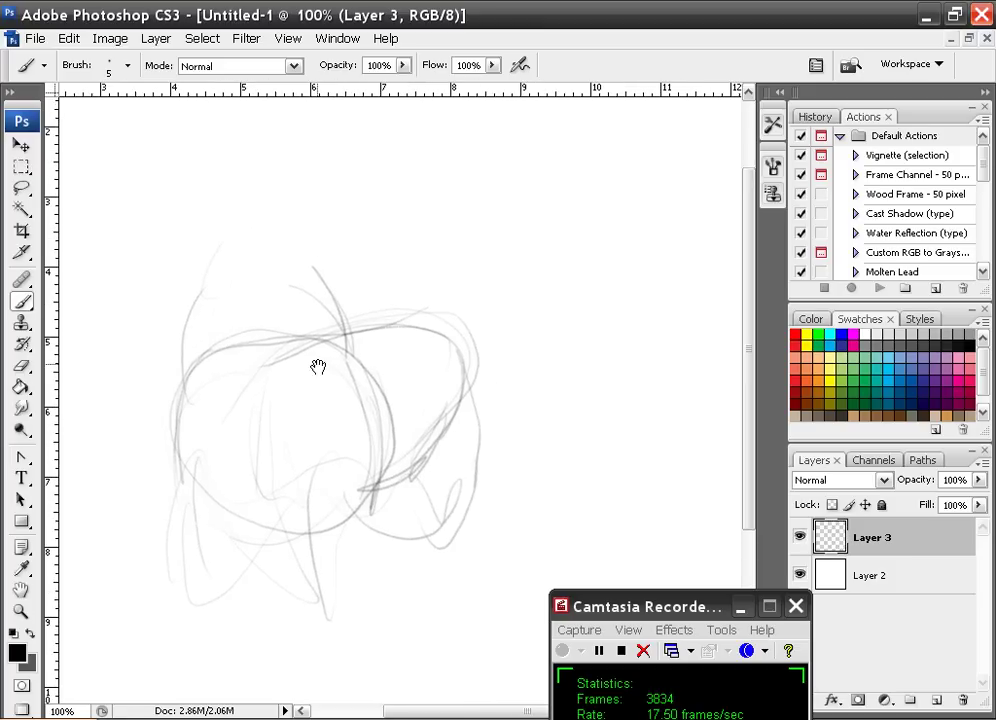
mouse_move(250, 242)
mouse_down()
mouse_move(265, 298)
mouse_move(208, 349)
mouse_up()
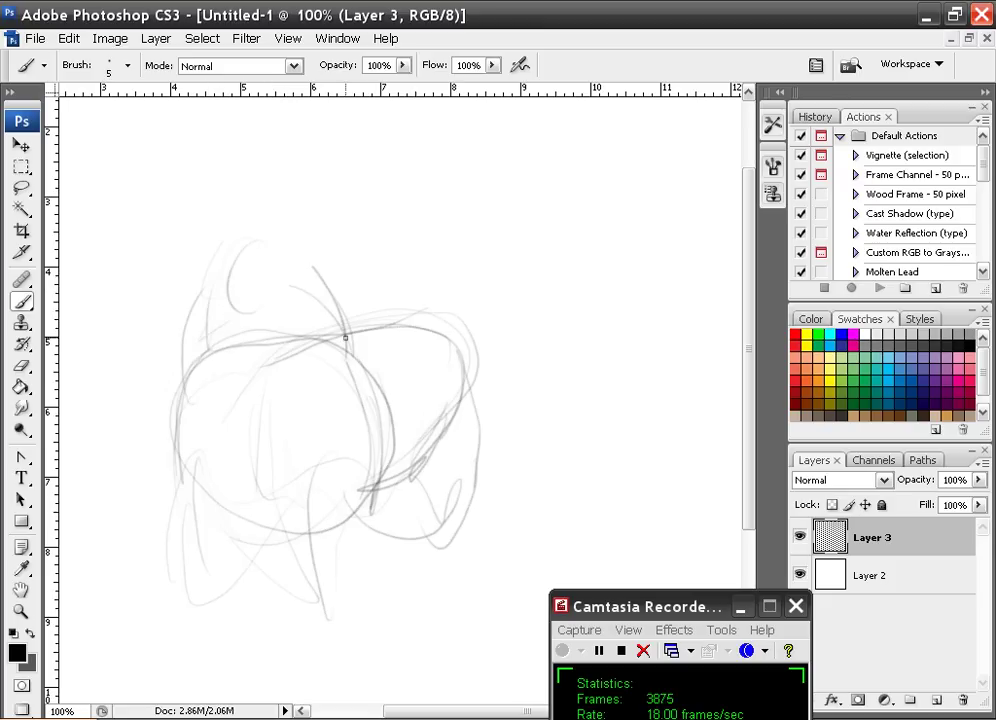
drag(329, 319, 363, 384)
mouse_move(363, 384)
mouse_down()
mouse_move(302, 269)
mouse_move(261, 243)
mouse_move(218, 289)
mouse_up()
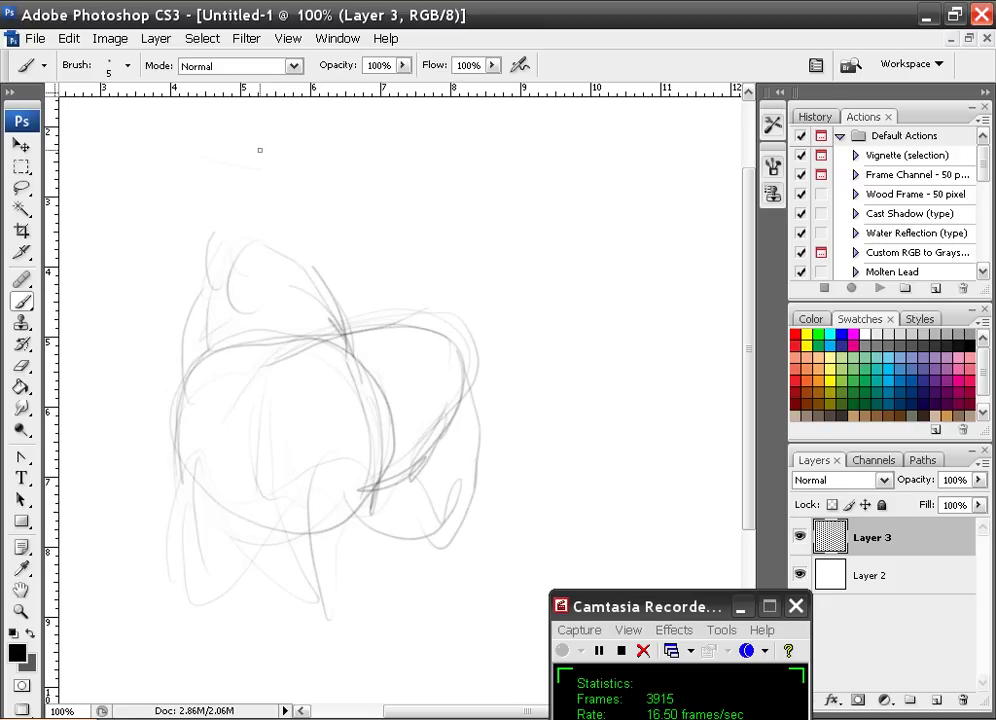
- Sketch angular shoulders and long bent arms around the upper torso, with an oval hand over the body
mouse_move(188, 157)
mouse_down()
mouse_move(347, 183)
mouse_move(340, 223)
mouse_move(172, 158)
mouse_move(180, 230)
mouse_up()
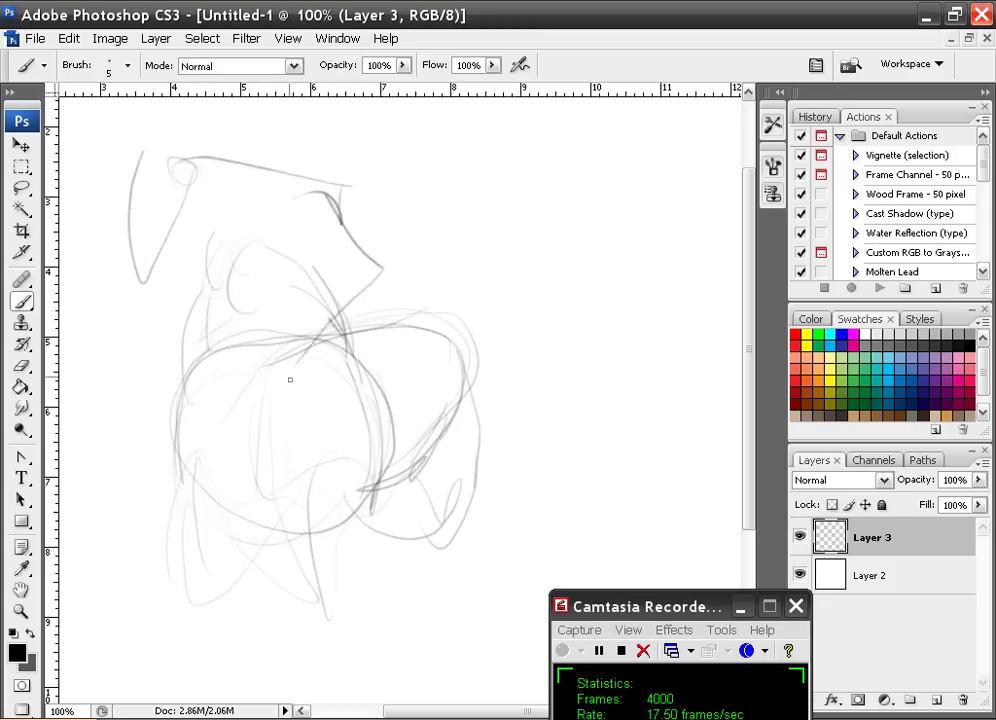
drag(290, 379, 292, 370)
mouse_move(185, 173)
mouse_down()
mouse_move(282, 219)
mouse_move(187, 180)
mouse_up()
mouse_move(208, 222)
mouse_down()
mouse_move(226, 273)
mouse_move(219, 286)
mouse_up()
mouse_move(327, 217)
mouse_down()
mouse_move(293, 279)
mouse_move(350, 331)
mouse_up()
drag(212, 285, 173, 386)
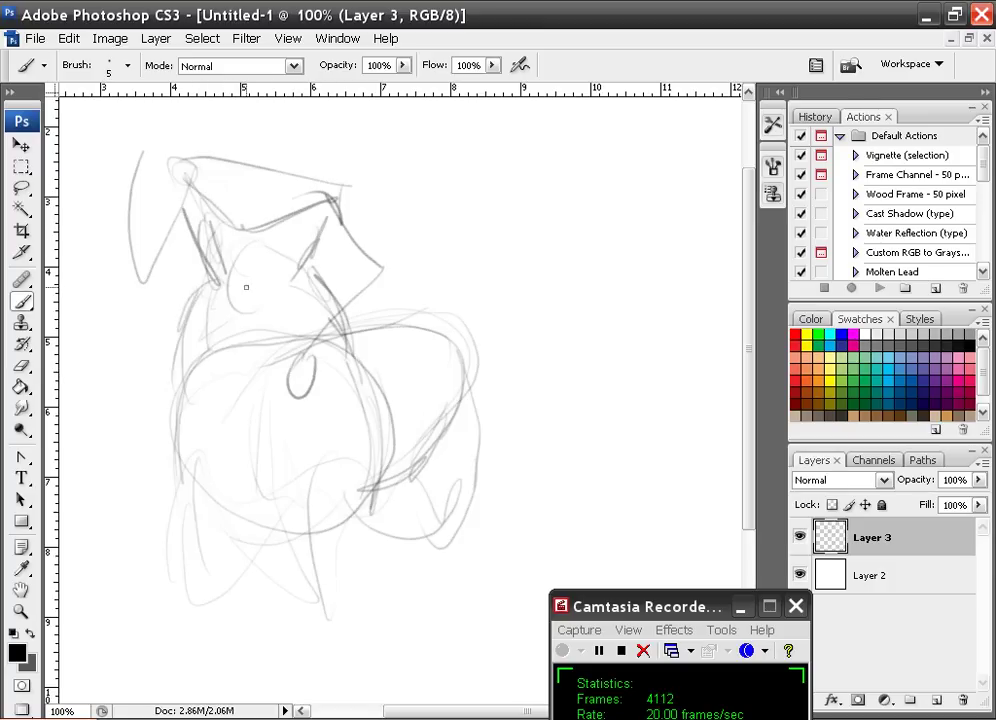
- Rework the torso's centre and the lower body with loose strokes along its sides, front leg and underside
mouse_move(234, 259)
mouse_down()
mouse_move(258, 300)
mouse_move(270, 263)
mouse_up()
mouse_move(271, 261)
mouse_down()
mouse_move(242, 334)
mouse_move(245, 303)
mouse_move(237, 360)
mouse_move(195, 365)
mouse_move(172, 417)
mouse_move(162, 487)
mouse_up()
drag(352, 357, 395, 494)
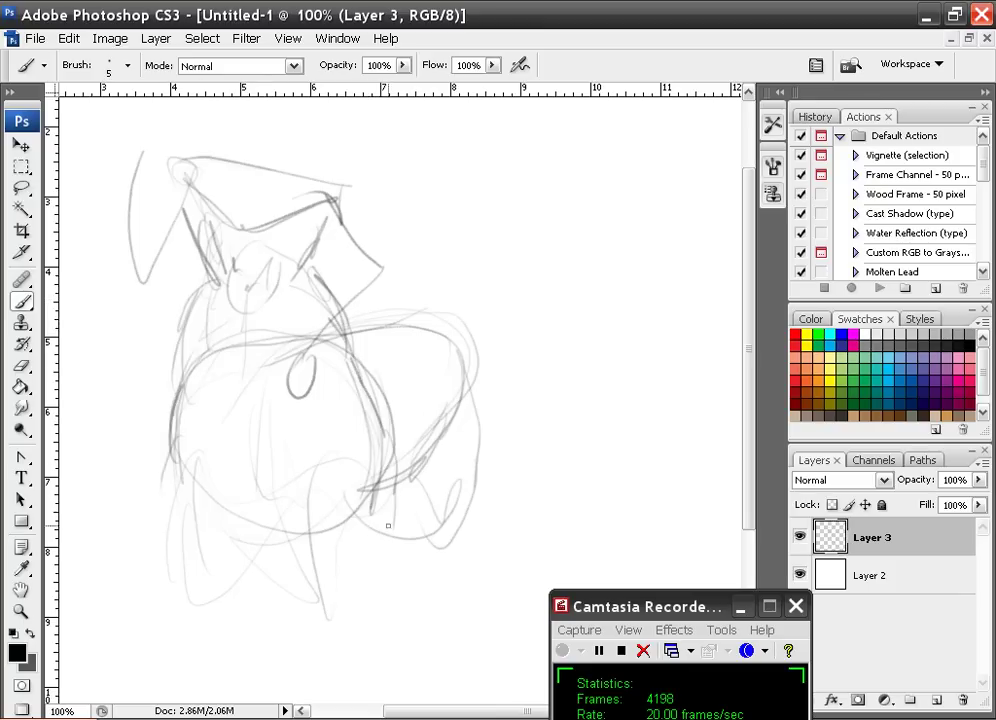
drag(221, 510, 207, 559)
mouse_move(243, 514)
mouse_down()
mouse_move(224, 554)
mouse_move(266, 503)
mouse_move(320, 530)
mouse_up()
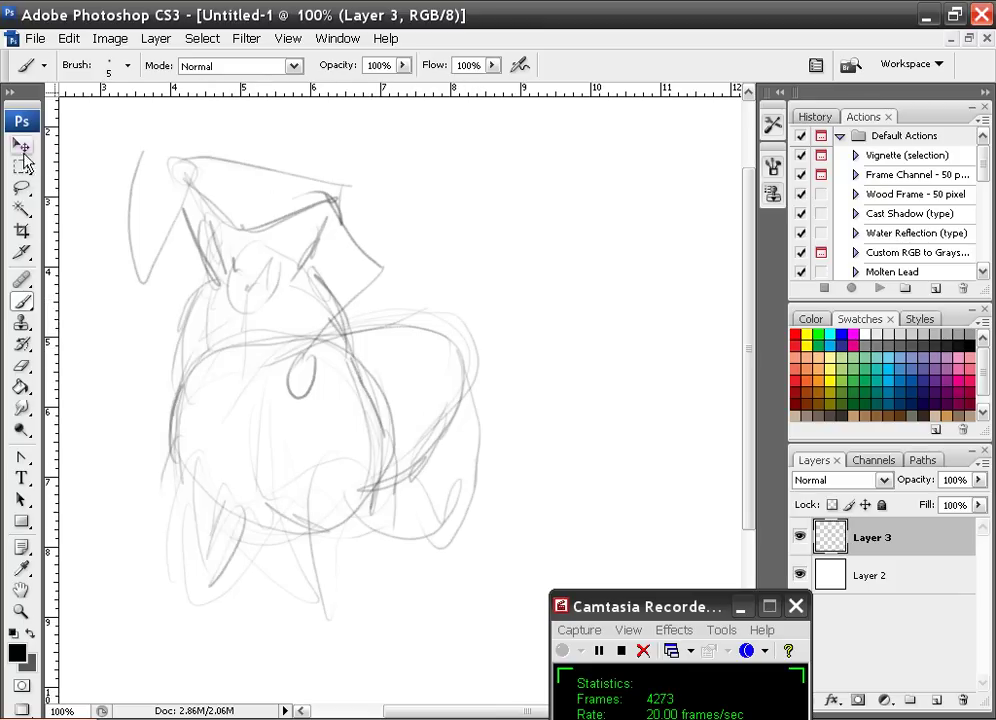
- Scale the creature sketch down with Free Transform and move it higher on the canvas
click(21, 145)
click(68, 38)
click(130, 377)
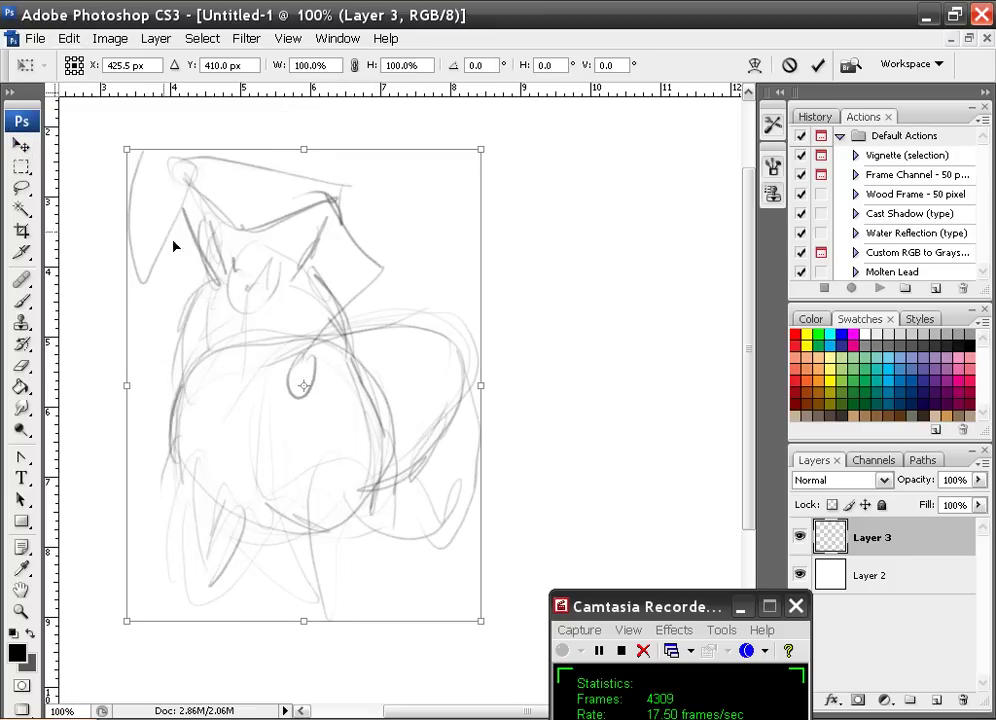
mouse_move(128, 151)
mouse_down()
mouse_move(197, 257)
mouse_move(178, 271)
mouse_move(236, 354)
mouse_up()
mouse_move(296, 396)
mouse_down()
mouse_move(240, 285)
mouse_move(253, 289)
mouse_up()
click(817, 65)
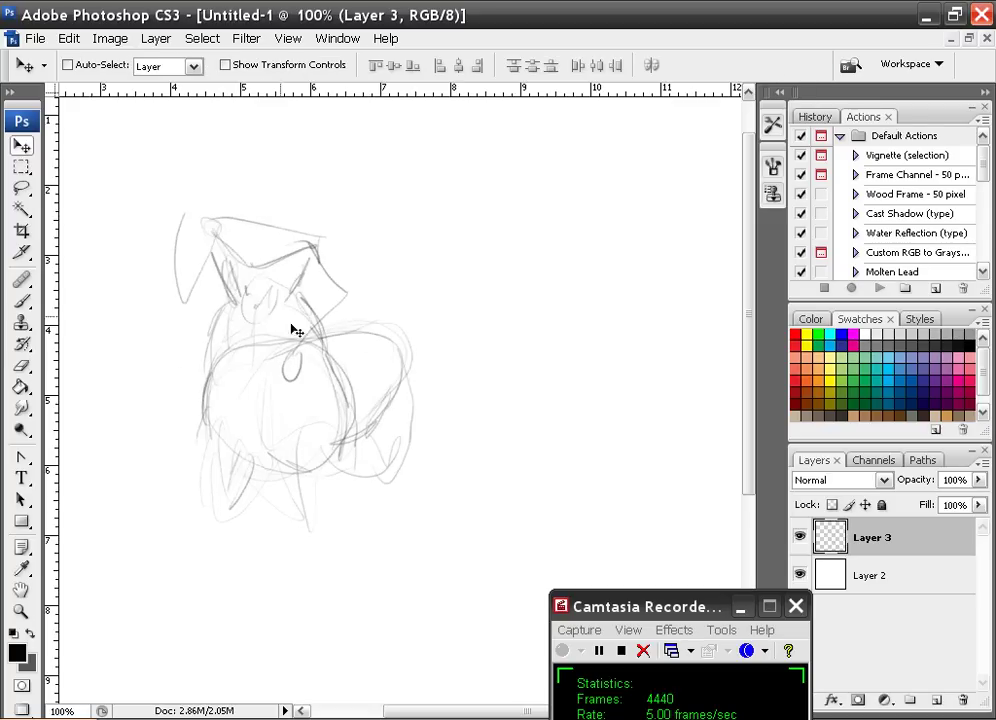
- Sketch a small head with a curved face and swept-back hair strokes above the shoulders
click(22, 301)
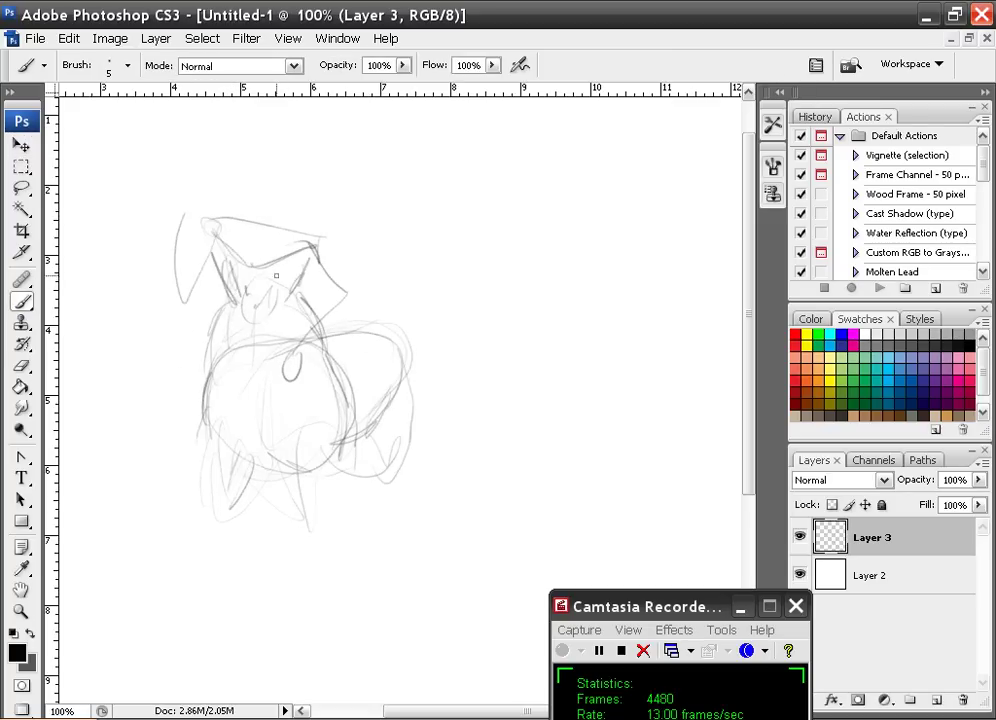
mouse_move(267, 188)
mouse_down()
mouse_move(295, 228)
mouse_move(214, 221)
mouse_up()
mouse_move(238, 158)
mouse_down()
mouse_move(242, 186)
mouse_move(277, 170)
mouse_move(316, 211)
mouse_up()
drag(266, 153, 343, 229)
drag(264, 177, 284, 217)
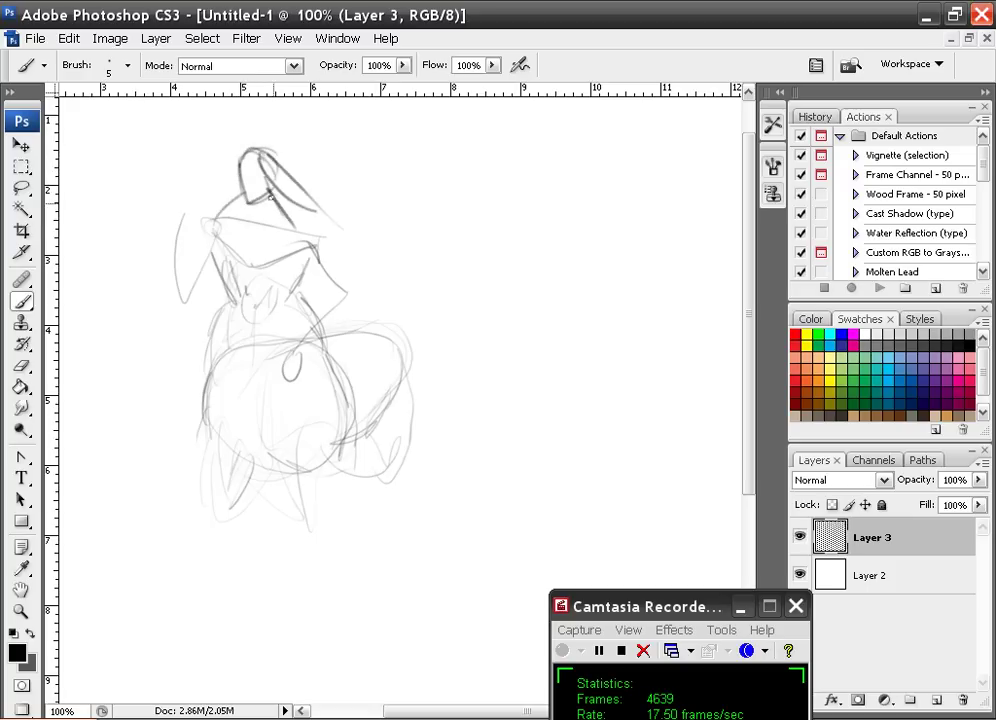
mouse_move(257, 157)
mouse_down()
mouse_move(294, 226)
mouse_move(194, 206)
mouse_move(190, 226)
mouse_up()
mouse_move(238, 173)
mouse_down()
mouse_move(218, 212)
mouse_move(225, 256)
mouse_up()
key(ctrl+alt+z)
key(ctrl+alt+z)
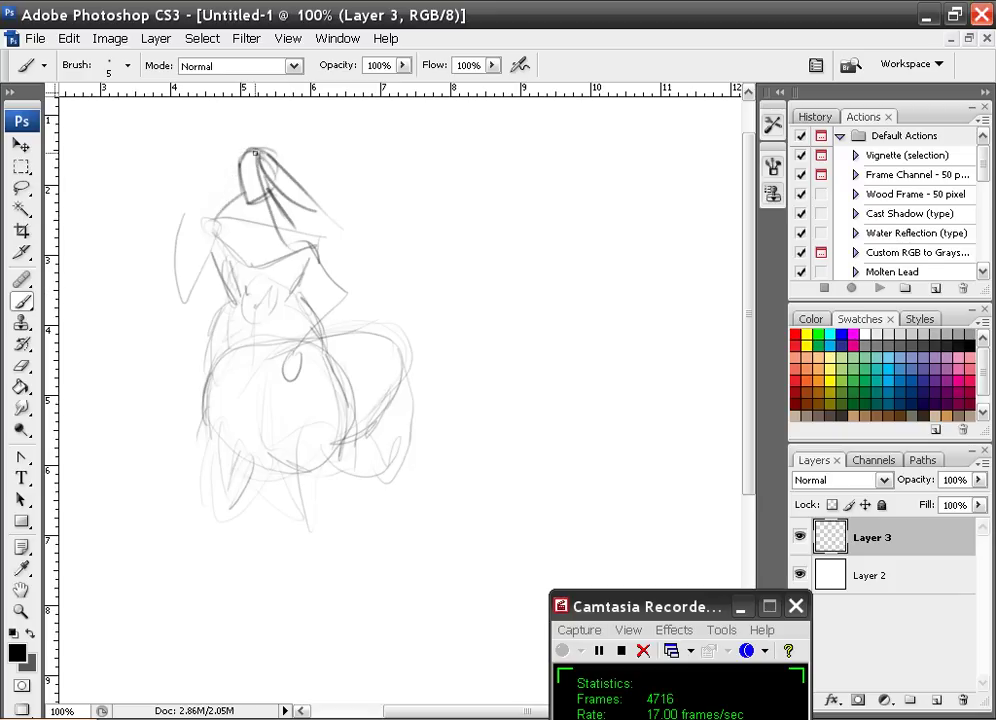
- Outline rounded hair around the head and sketch its strands and the neckline running down to the shoulders
drag(250, 150, 224, 198)
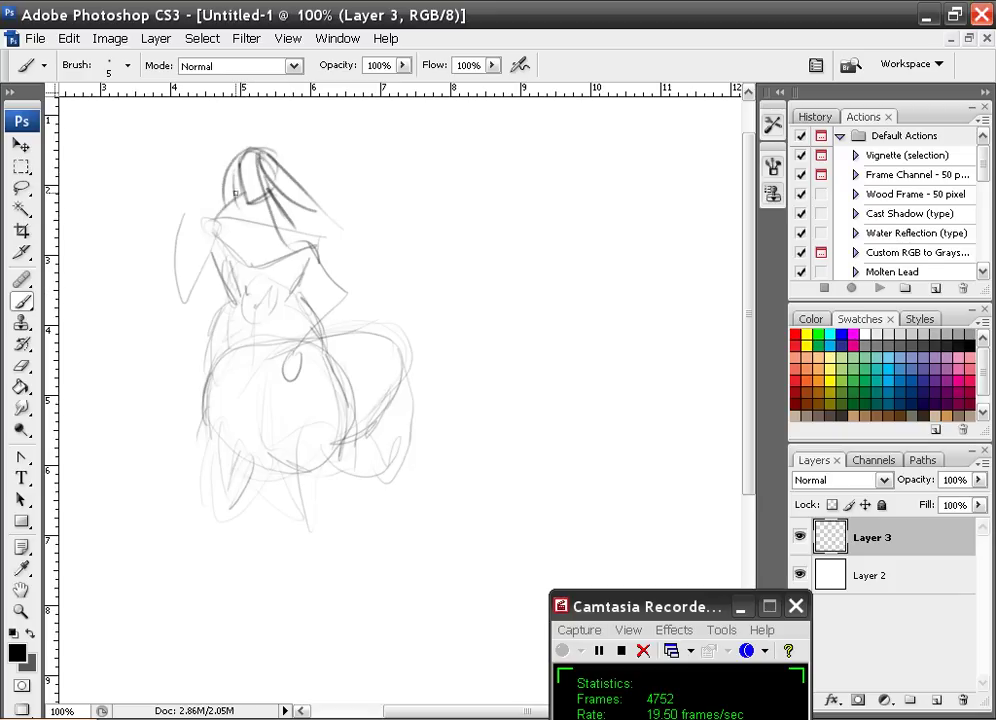
mouse_move(257, 149)
mouse_down()
mouse_move(296, 173)
mouse_move(321, 263)
mouse_up()
mouse_move(218, 126)
mouse_down()
mouse_move(222, 190)
mouse_move(208, 216)
mouse_up()
drag(272, 193, 307, 229)
drag(242, 194, 196, 233)
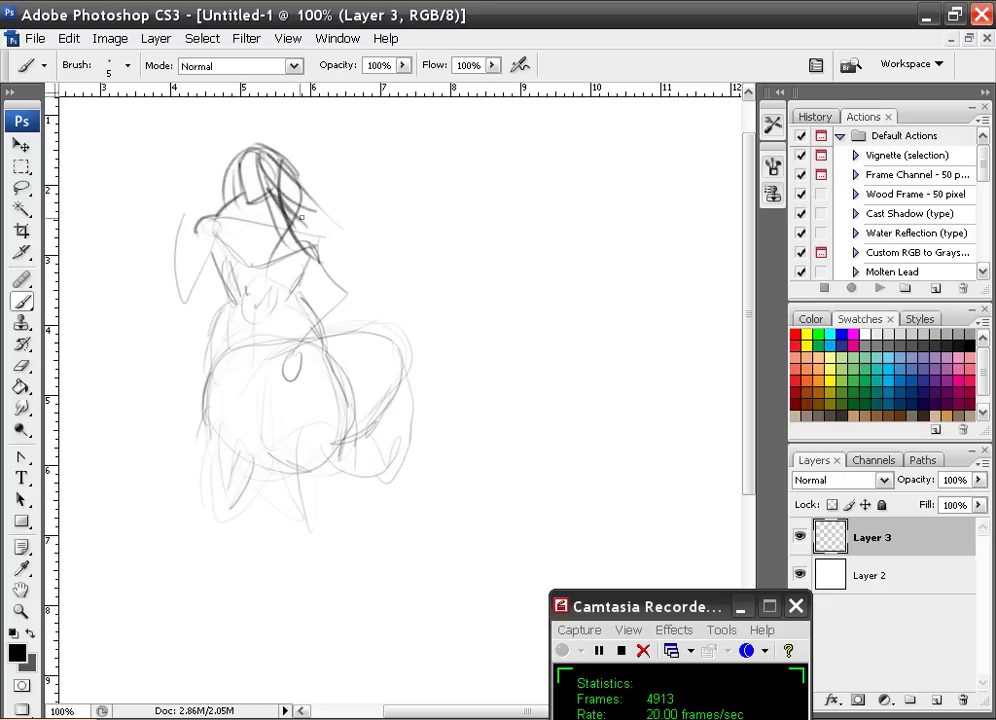
- Round off both shoulders and add short collarbone strokes across the upper chest
mouse_move(302, 216)
mouse_down()
mouse_move(322, 256)
mouse_move(328, 240)
mouse_up()
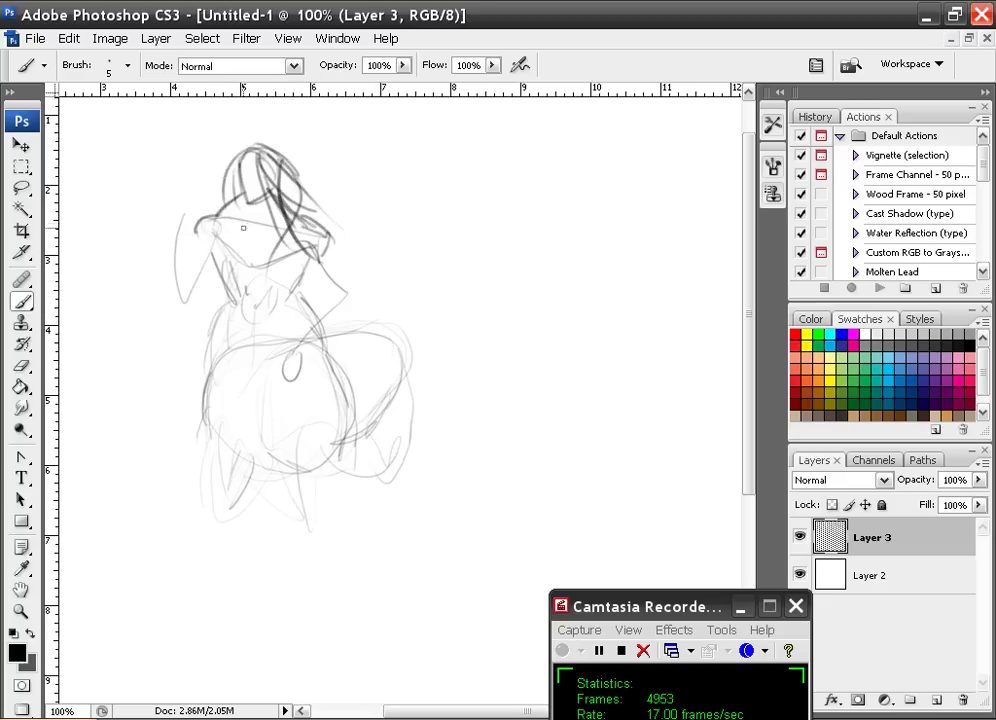
drag(268, 231, 300, 229)
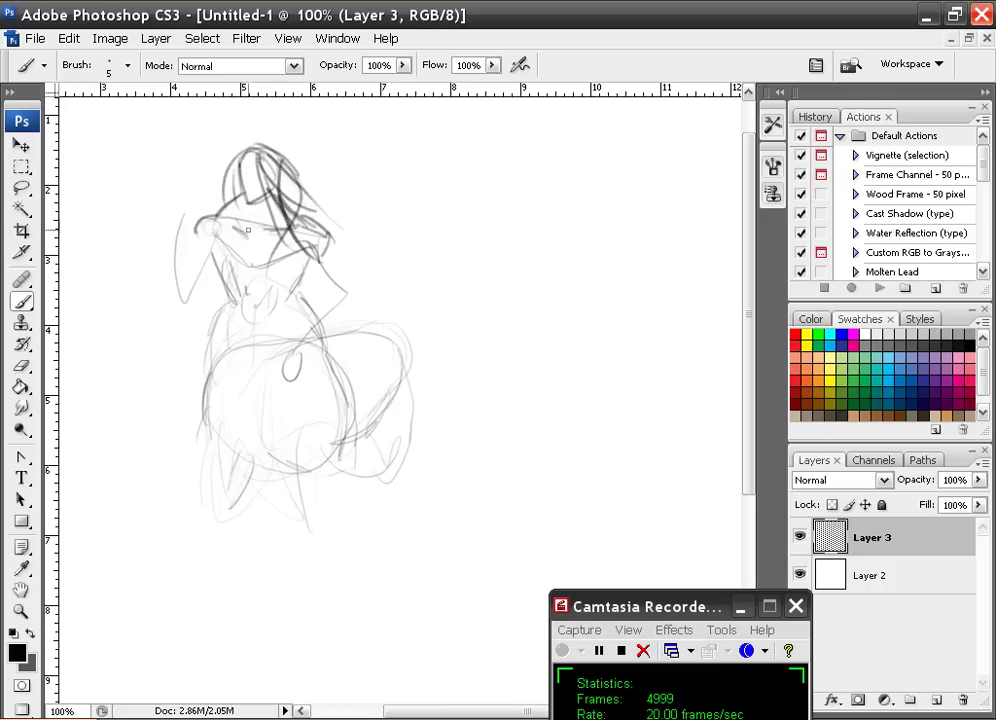
mouse_move(220, 222)
mouse_down()
mouse_move(269, 234)
mouse_move(209, 254)
mouse_up()
- Draw the torso's centre line and waist, and extend the body's outer contours down to the front legs
mouse_move(275, 267)
mouse_down()
mouse_move(260, 315)
mouse_move(261, 355)
mouse_up()
mouse_move(247, 275)
mouse_down()
mouse_move(263, 362)
mouse_move(207, 264)
mouse_move(232, 304)
mouse_up()
drag(300, 293, 346, 401)
mouse_move(228, 309)
mouse_down()
mouse_move(199, 444)
mouse_move(178, 486)
mouse_up()
drag(341, 388, 347, 461)
- Sketch one arm bent upward with a raised hand and the other bent inward with its hand on the body
mouse_move(206, 232)
mouse_down()
mouse_move(185, 303)
mouse_move(190, 269)
mouse_move(181, 285)
mouse_up()
mouse_move(207, 265)
mouse_down()
mouse_move(176, 303)
mouse_move(160, 202)
mouse_up()
mouse_move(184, 281)
mouse_down()
mouse_move(160, 214)
mouse_move(174, 288)
mouse_move(157, 215)
mouse_move(167, 173)
mouse_up()
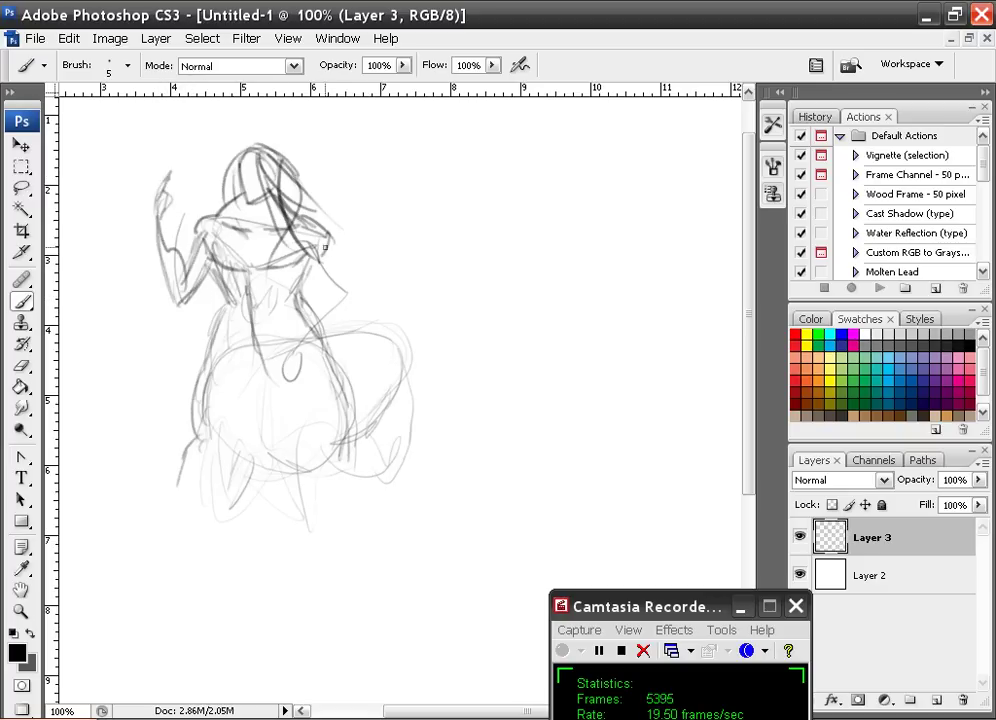
mouse_move(316, 255)
mouse_down()
mouse_move(346, 292)
mouse_move(332, 296)
mouse_move(356, 296)
mouse_move(324, 300)
mouse_move(352, 302)
mouse_move(352, 320)
mouse_move(309, 338)
mouse_up()
mouse_move(353, 304)
mouse_down()
mouse_move(300, 349)
mouse_move(301, 362)
mouse_up()
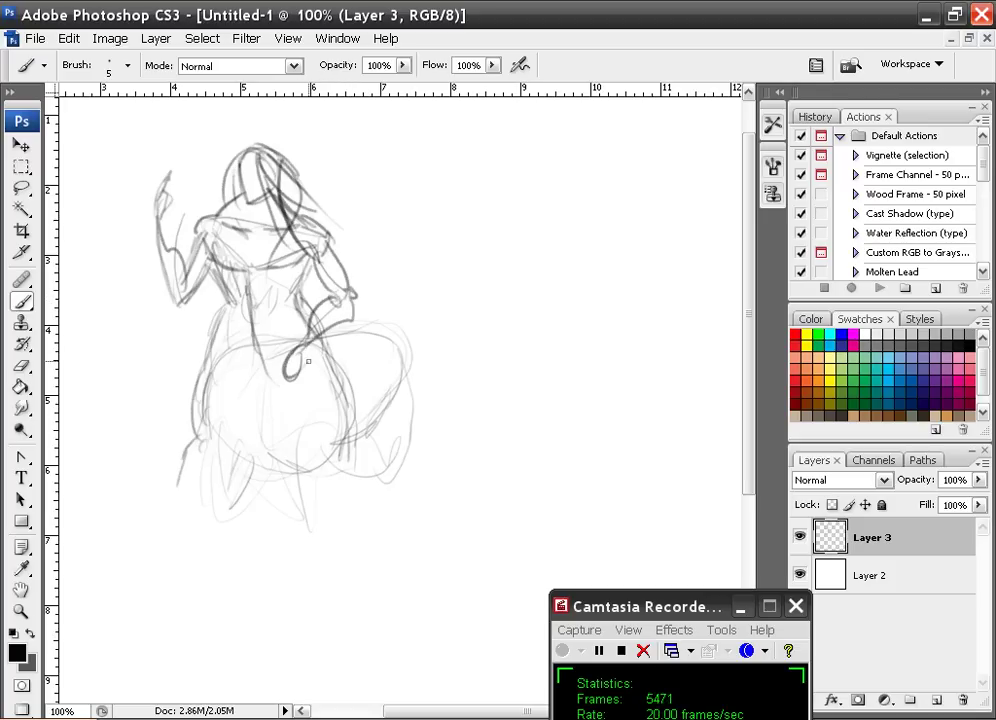
- Darken the front body's sides and draw the back curve, rump and upper hind leg behind it
mouse_move(226, 309)
mouse_down()
mouse_move(204, 355)
mouse_move(207, 414)
mouse_up()
drag(320, 350, 346, 434)
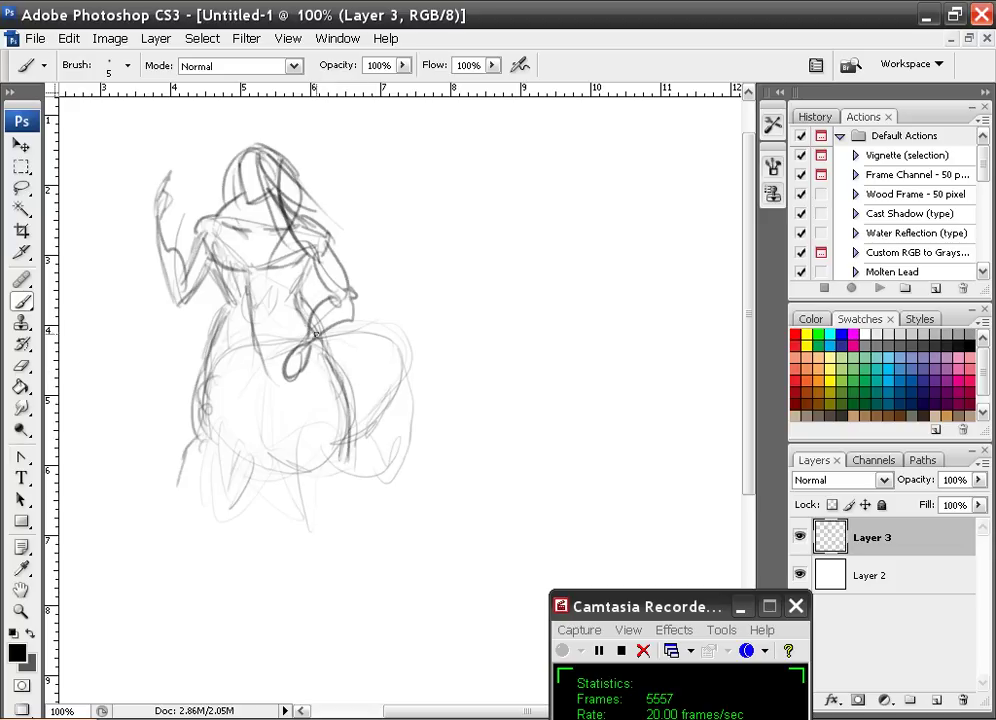
mouse_move(316, 335)
mouse_down()
mouse_move(379, 329)
mouse_move(402, 358)
mouse_move(400, 390)
mouse_move(430, 438)
mouse_up()
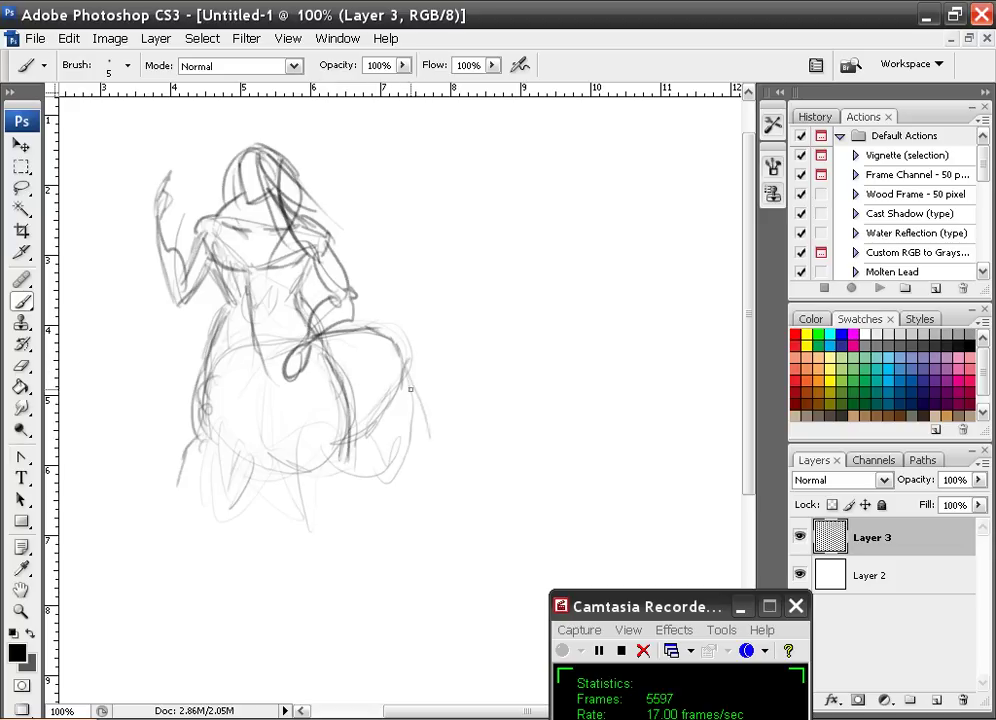
drag(410, 389, 434, 459)
drag(414, 412, 433, 488)
drag(421, 475, 408, 500)
drag(387, 415, 390, 511)
drag(408, 380, 424, 473)
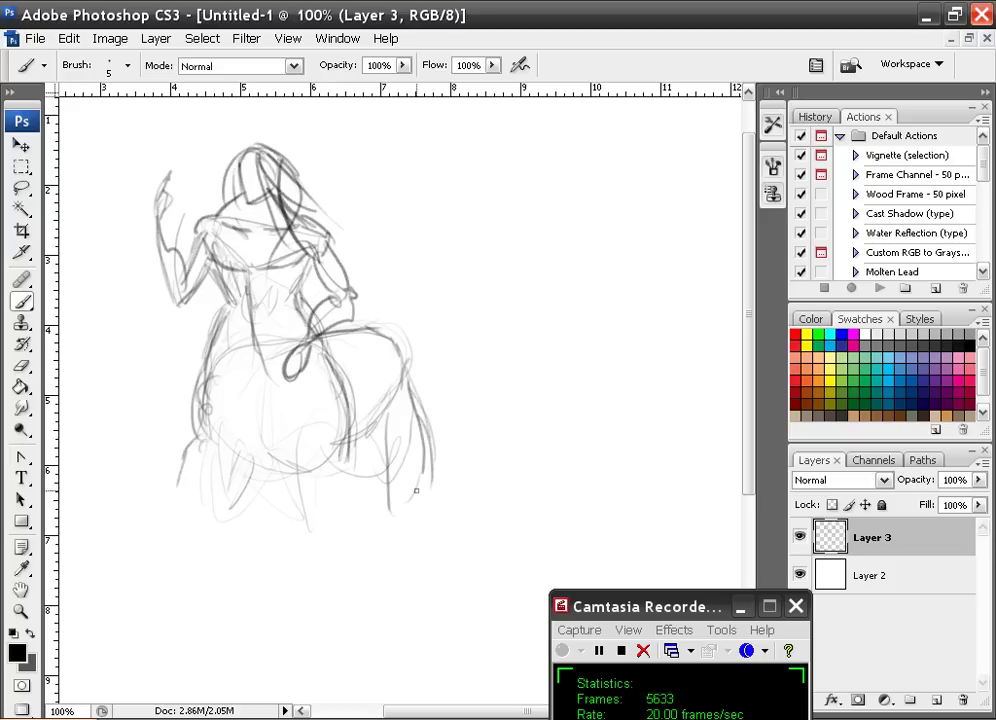
- Draw the upper section of the front leg beneath the raised arm, tapering down to the knee
drag(334, 402, 356, 423)
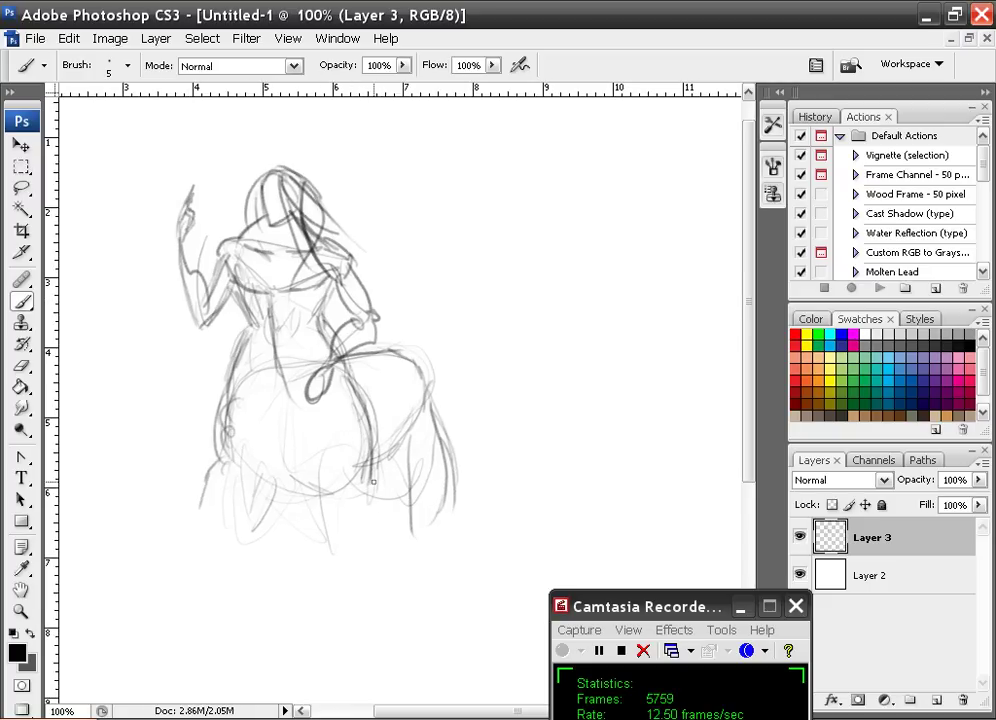
drag(329, 362, 314, 348)
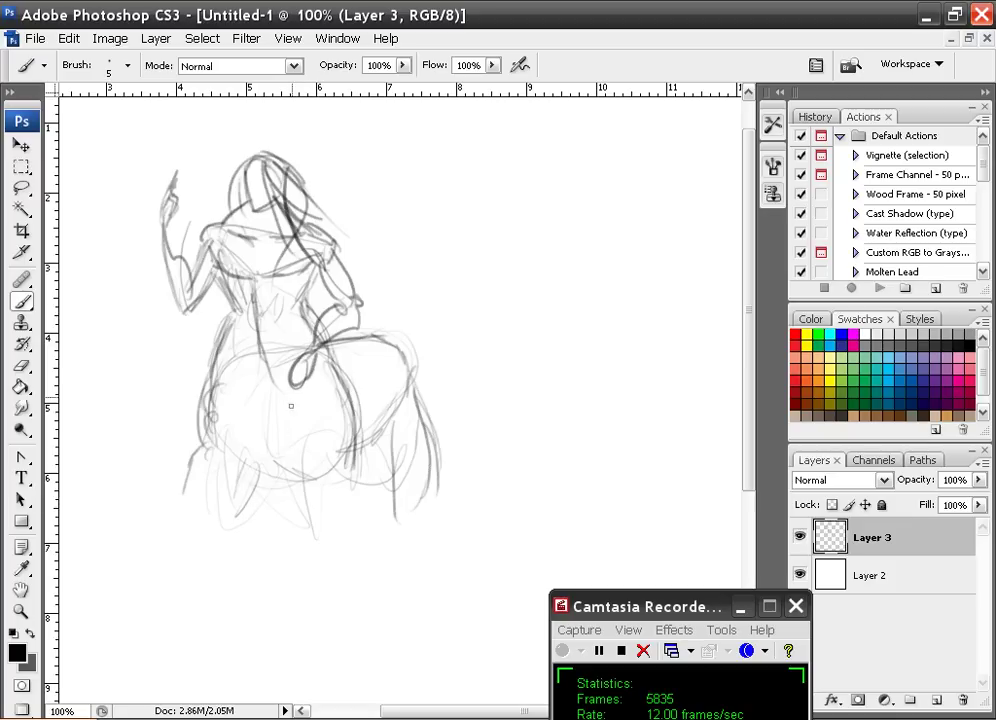
drag(213, 362, 184, 490)
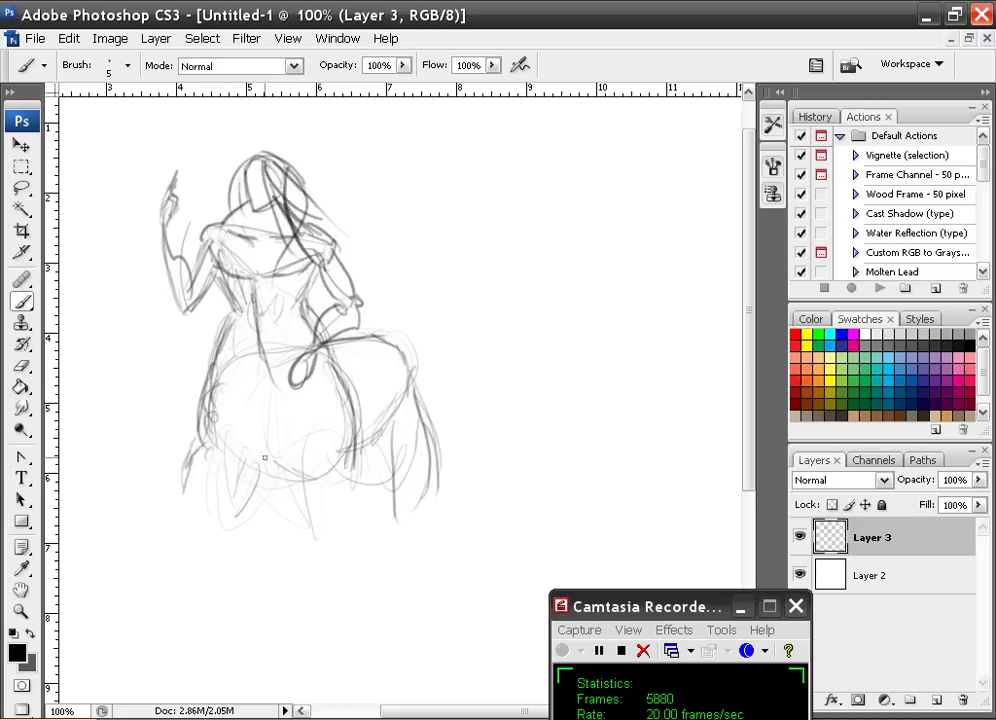
drag(264, 457, 237, 501)
drag(203, 431, 185, 551)
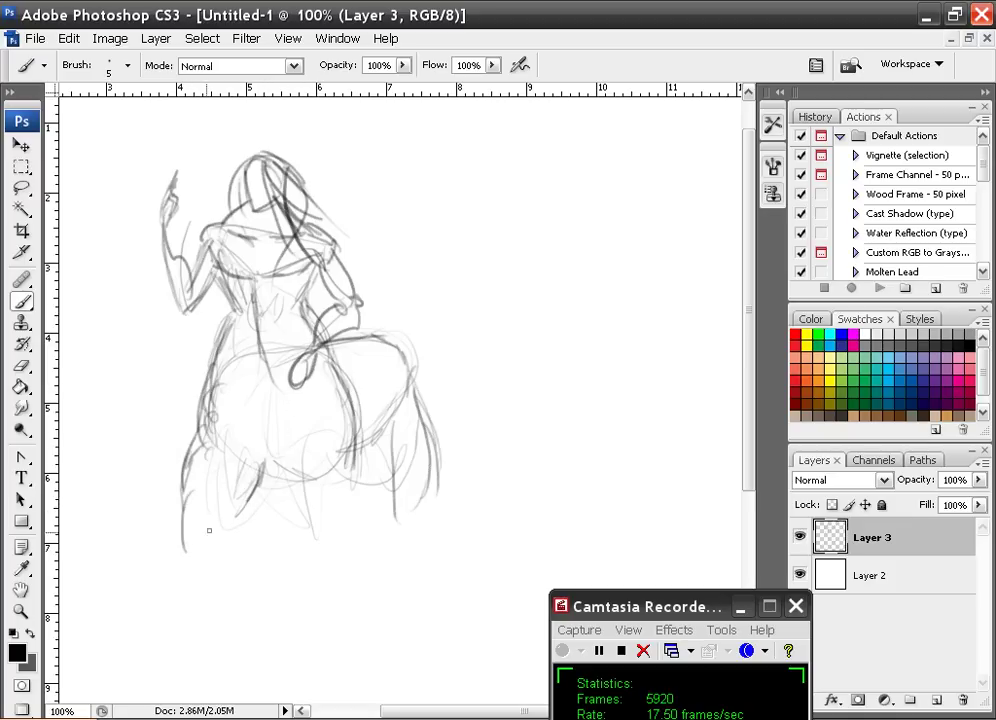
mouse_move(232, 515)
mouse_down()
mouse_move(222, 541)
mouse_move(183, 560)
mouse_up()
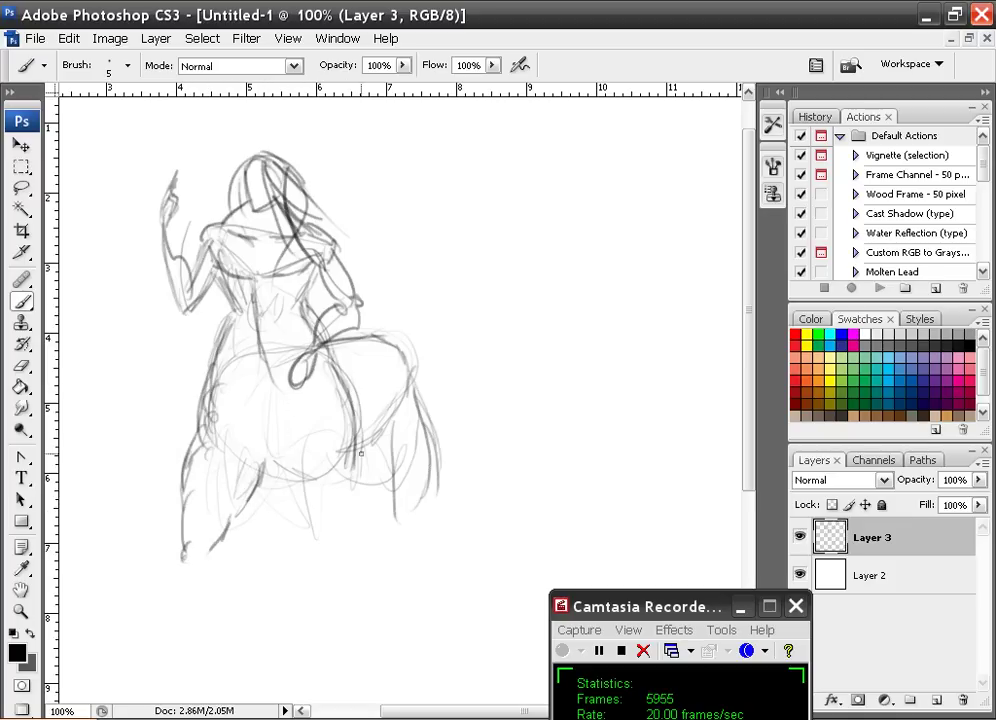
- Draw the upper section of the other front leg and a short underside stroke between the legs
drag(348, 404, 353, 471)
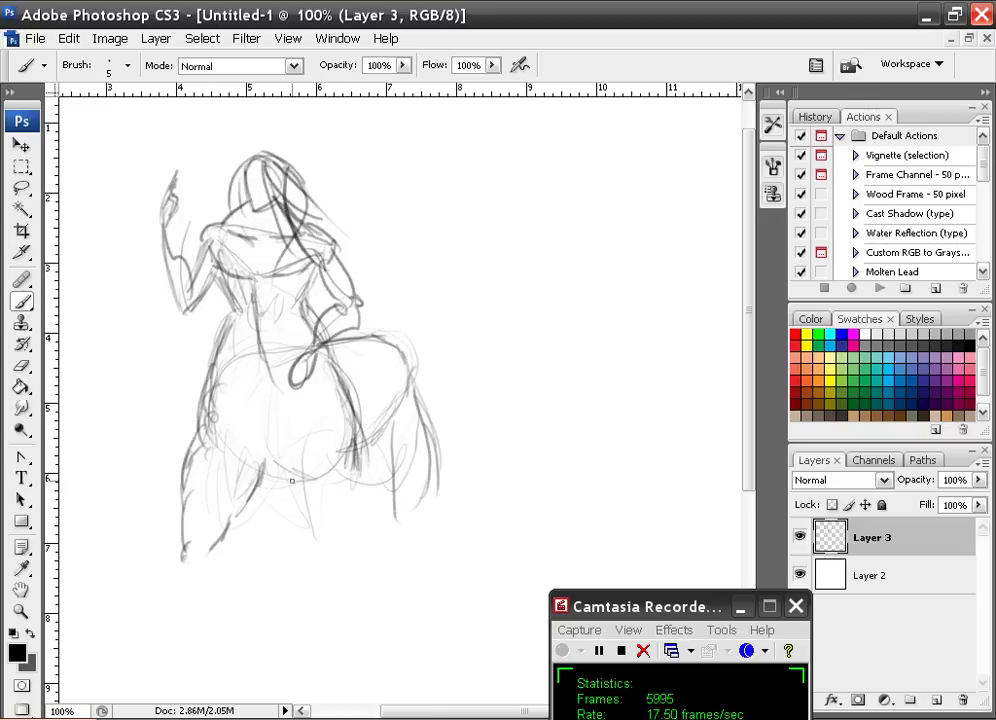
mouse_move(294, 482)
mouse_down()
mouse_move(275, 478)
mouse_move(294, 485)
mouse_up()
drag(296, 467, 306, 511)
mouse_move(358, 449)
mouse_down()
mouse_move(368, 506)
mouse_move(359, 524)
mouse_up()
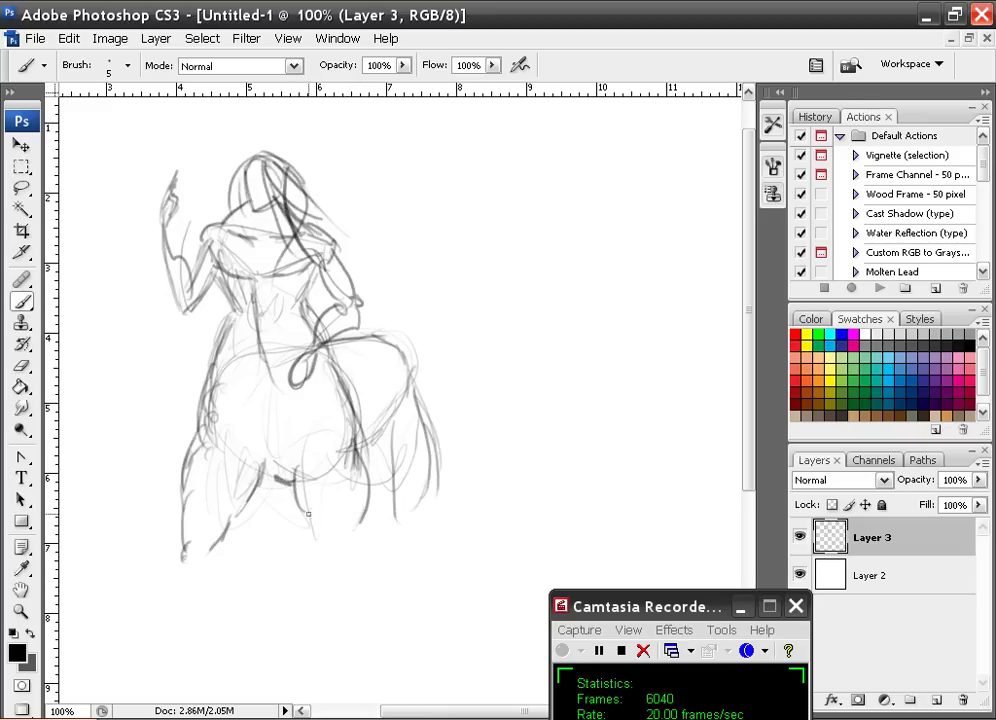
drag(296, 472, 327, 549)
drag(359, 474, 355, 548)
- Draw the flared lower leg and broad hoof of the front leg beneath the raised arm
mouse_move(331, 429)
mouse_down()
mouse_move(335, 325)
mouse_move(349, 425)
mouse_up()
drag(346, 473, 332, 436)
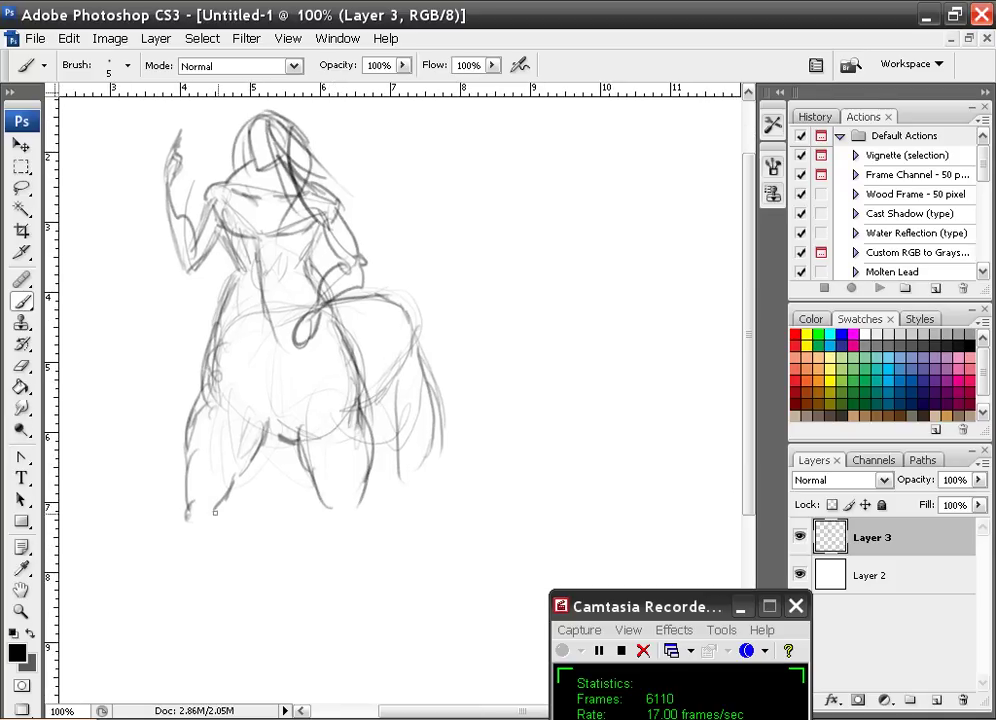
drag(181, 543, 168, 622)
drag(238, 587, 235, 629)
mouse_move(167, 620)
mouse_down()
mouse_move(159, 640)
mouse_move(207, 646)
mouse_move(174, 637)
mouse_move(195, 640)
mouse_up()
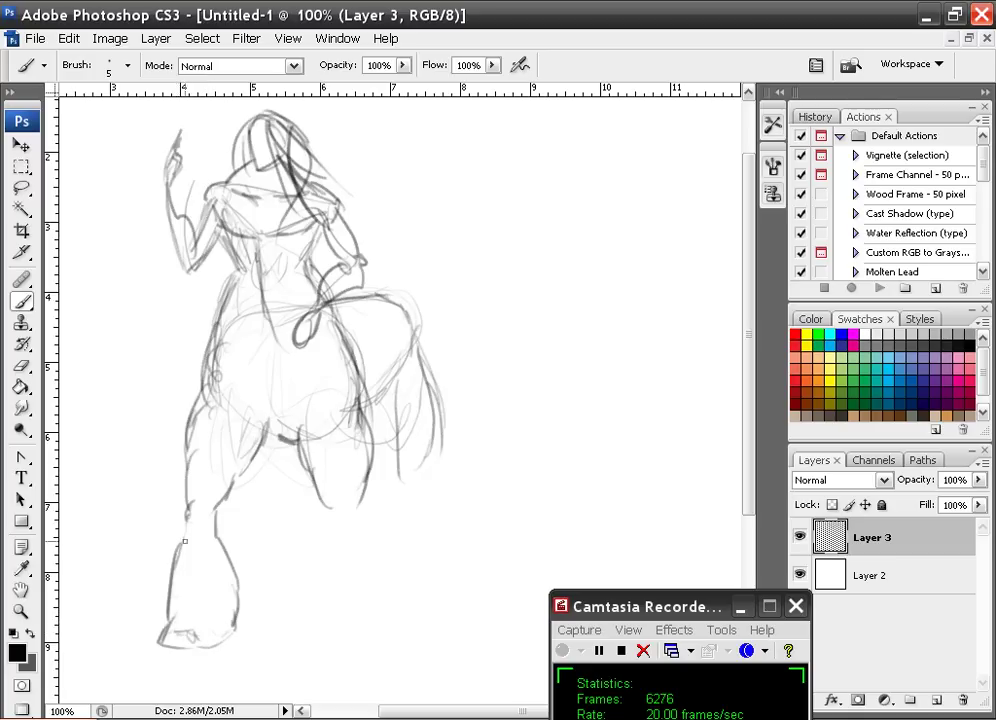
drag(179, 547, 185, 534)
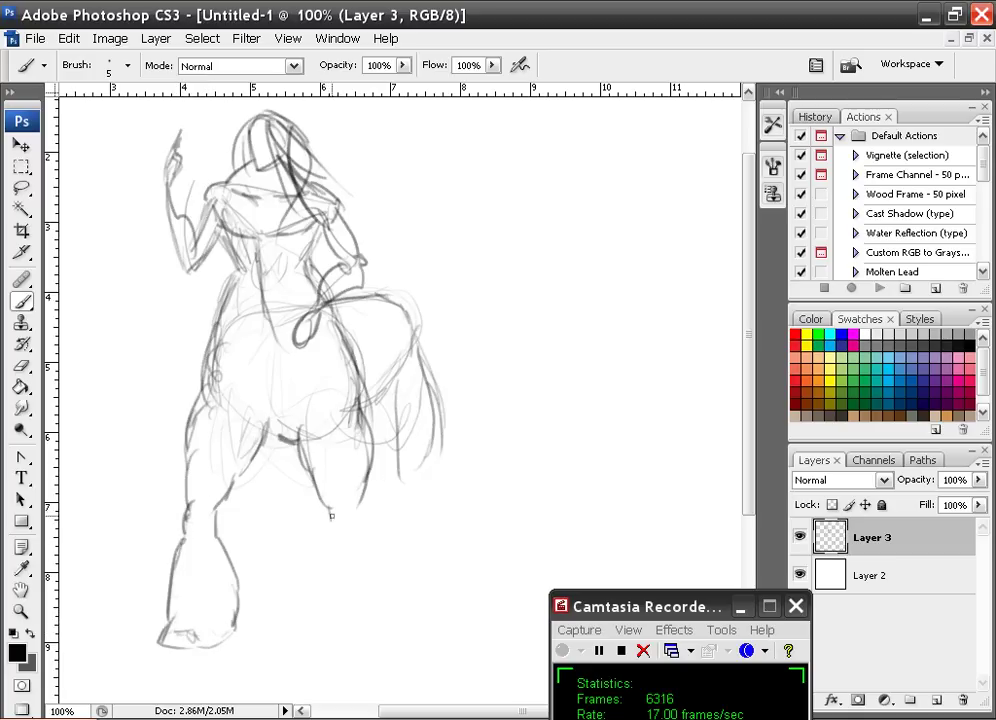
- Draw the flared lower section and hoof of the second front leg, plus a belly line between the legs
drag(332, 516, 333, 526)
mouse_move(362, 506)
mouse_down()
mouse_move(360, 531)
mouse_move(390, 584)
mouse_up()
drag(334, 531, 315, 612)
mouse_move(385, 568)
mouse_down()
mouse_move(399, 631)
mouse_move(357, 643)
mouse_move(336, 617)
mouse_up()
drag(262, 449, 291, 454)
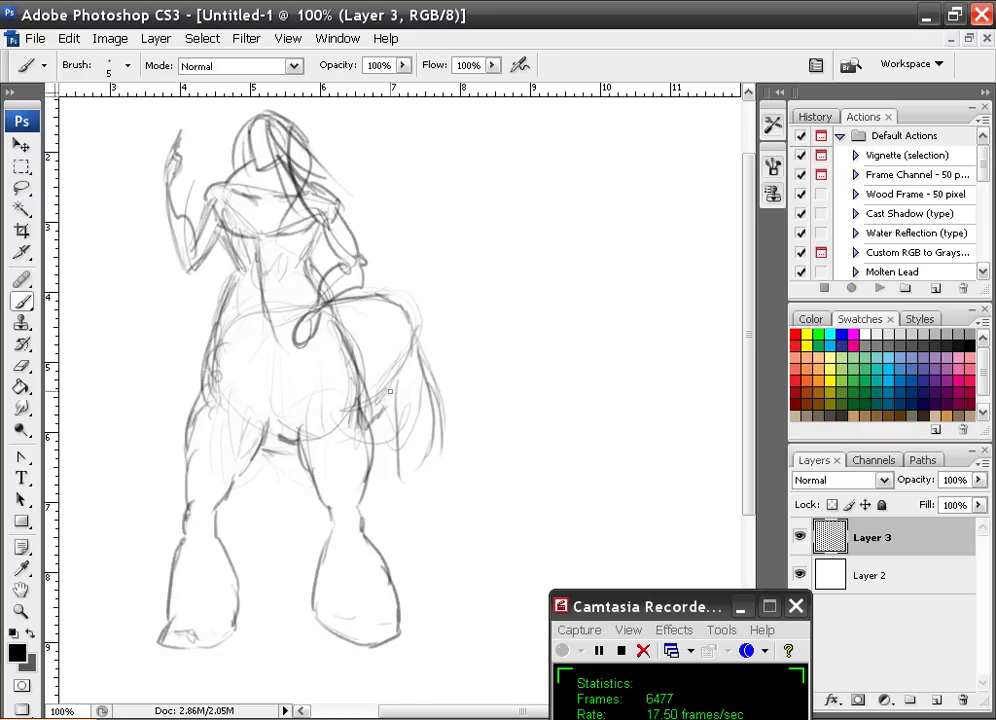
- Complete the hind leg with a joint and flared hoof, and fill the leg with loose hatching
mouse_move(435, 441)
mouse_down()
mouse_move(412, 465)
mouse_move(418, 480)
mouse_move(406, 495)
mouse_move(429, 497)
mouse_move(445, 582)
mouse_up()
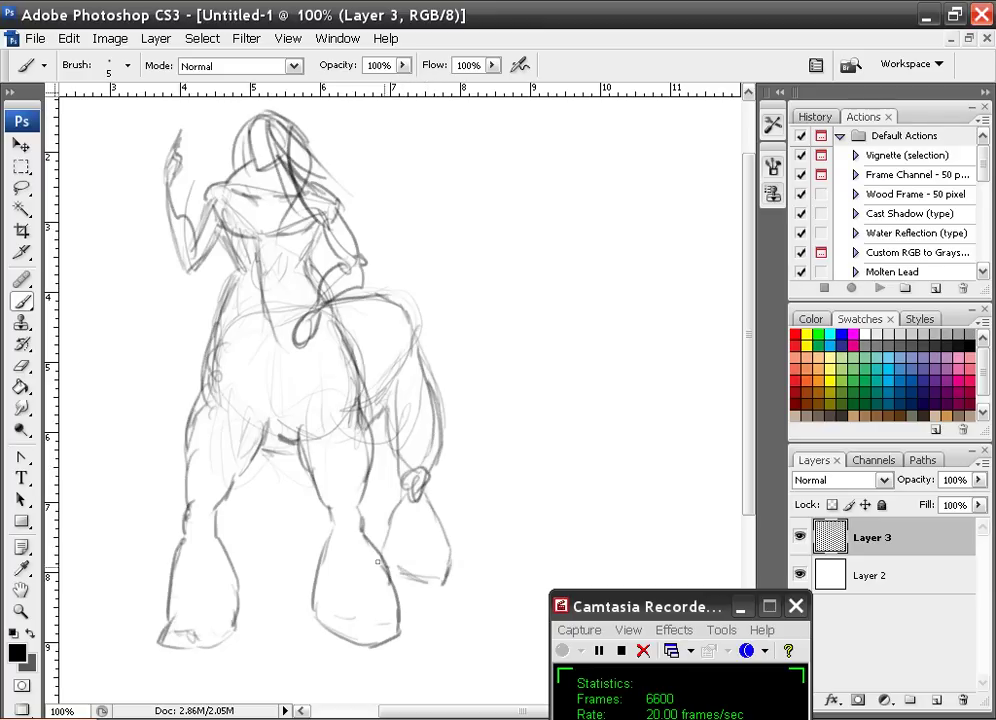
mouse_move(438, 553)
mouse_down()
mouse_move(422, 570)
mouse_move(425, 432)
mouse_move(402, 400)
mouse_move(371, 460)
mouse_up()
- Sketch a hanging tail with long strands between the front legs and add detail strokes at the knee
drag(301, 456, 292, 517)
mouse_move(305, 490)
mouse_down()
mouse_move(301, 517)
mouse_move(308, 490)
mouse_move(308, 508)
mouse_move(274, 576)
mouse_move(298, 507)
mouse_move(311, 513)
mouse_up()
mouse_move(280, 565)
mouse_down()
mouse_move(305, 490)
mouse_move(276, 572)
mouse_move(290, 580)
mouse_up()
mouse_move(354, 509)
mouse_down()
mouse_move(363, 532)
mouse_move(346, 537)
mouse_up()
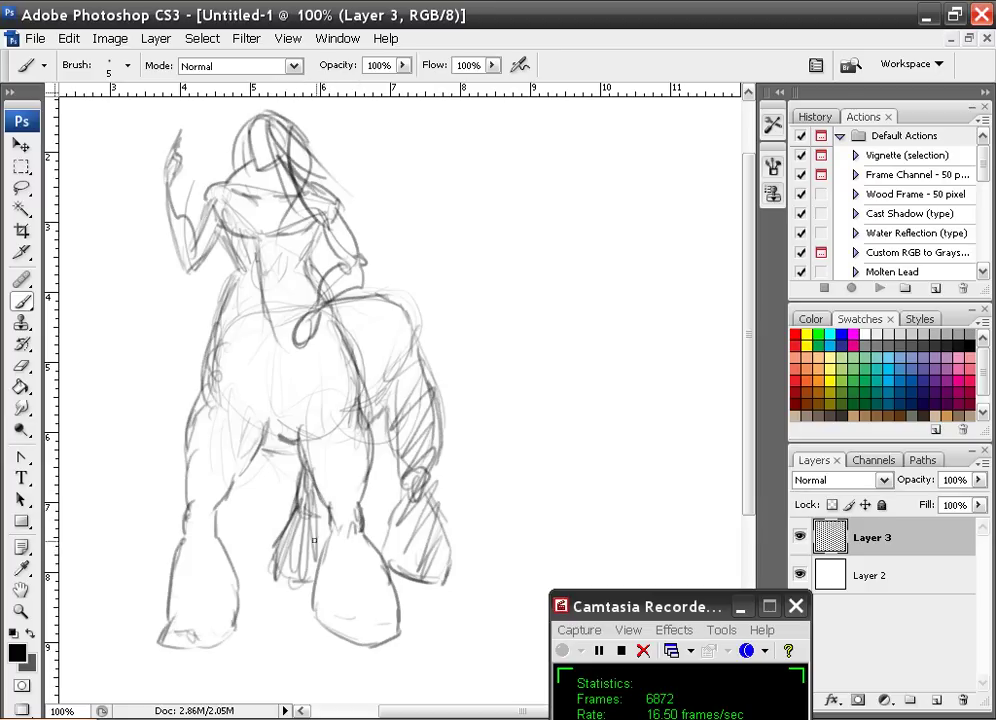
- Shade the underside between the front legs and darken the contours of the body, rump and hoof
drag(187, 498, 197, 450)
drag(269, 433, 293, 442)
drag(271, 440, 298, 455)
drag(304, 452, 269, 440)
drag(353, 400, 328, 313)
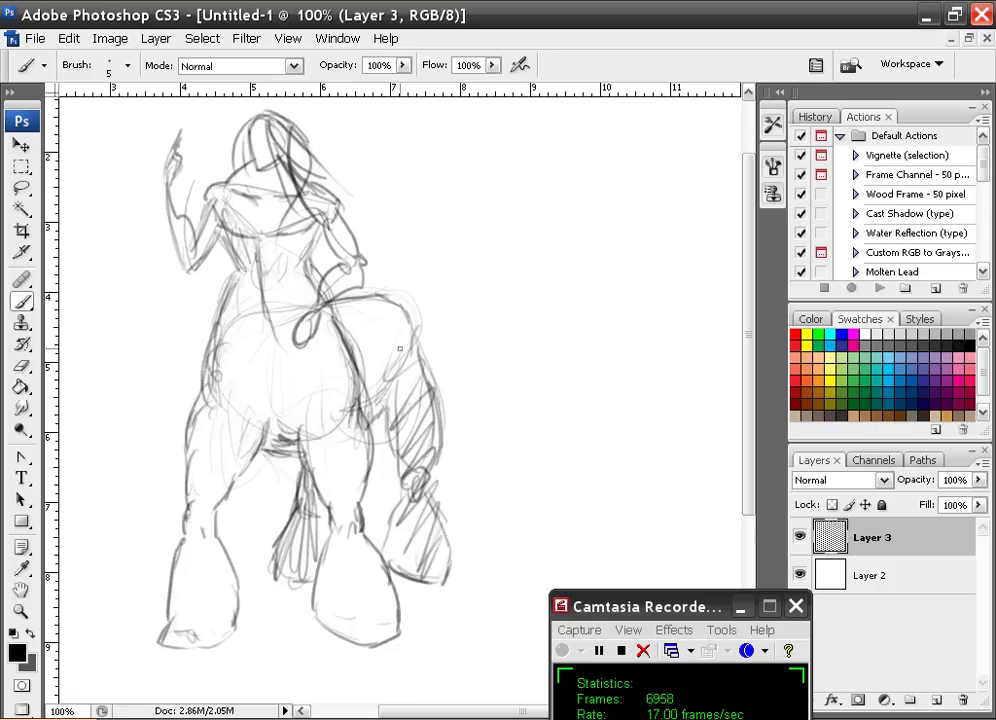
mouse_move(390, 298)
mouse_down()
mouse_move(419, 337)
mouse_move(396, 400)
mouse_up()
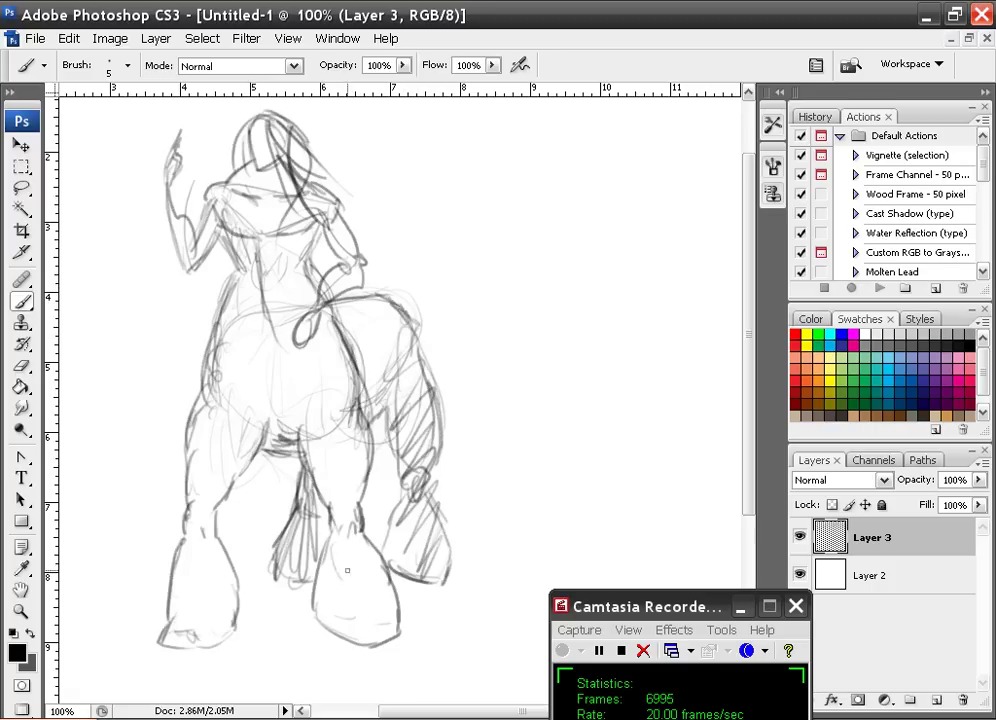
drag(332, 549, 362, 645)
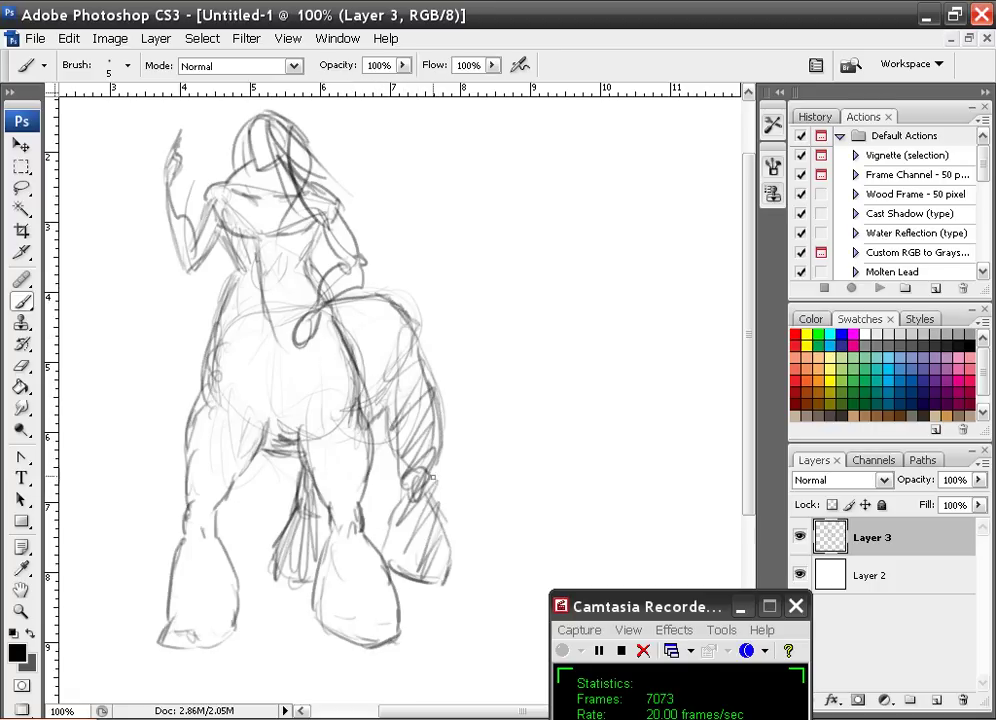
- Add light hatching to the upper front legs and a soft contour stroke on the body
mouse_move(218, 508)
mouse_down()
mouse_move(213, 539)
mouse_move(250, 459)
mouse_up()
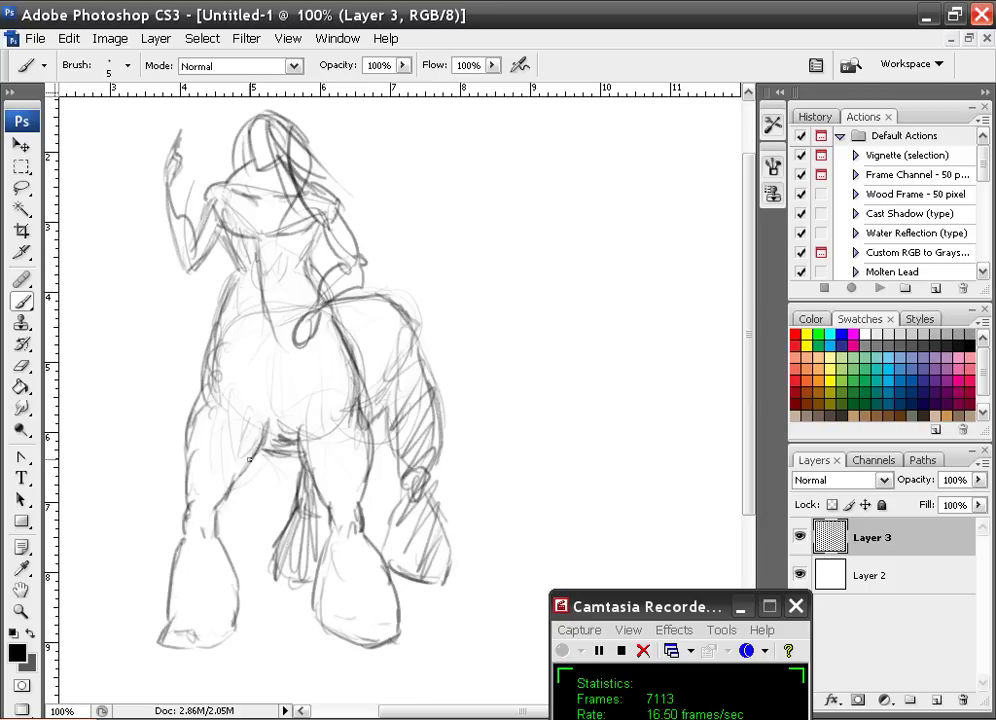
drag(254, 413, 202, 466)
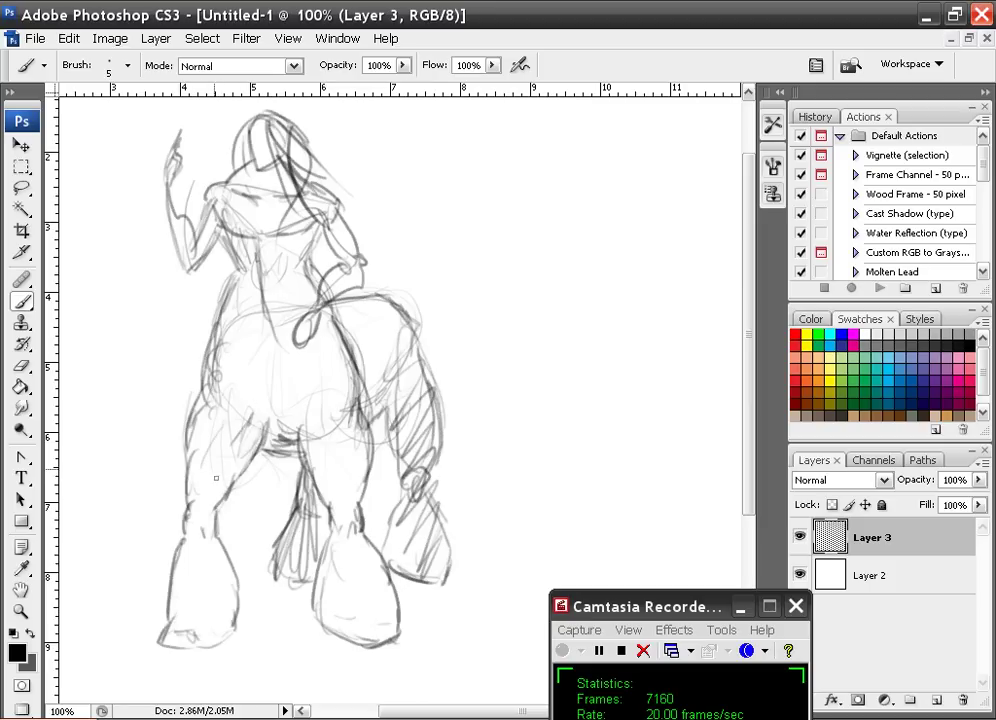
drag(326, 440, 307, 473)
drag(353, 421, 358, 454)
drag(306, 352, 312, 388)
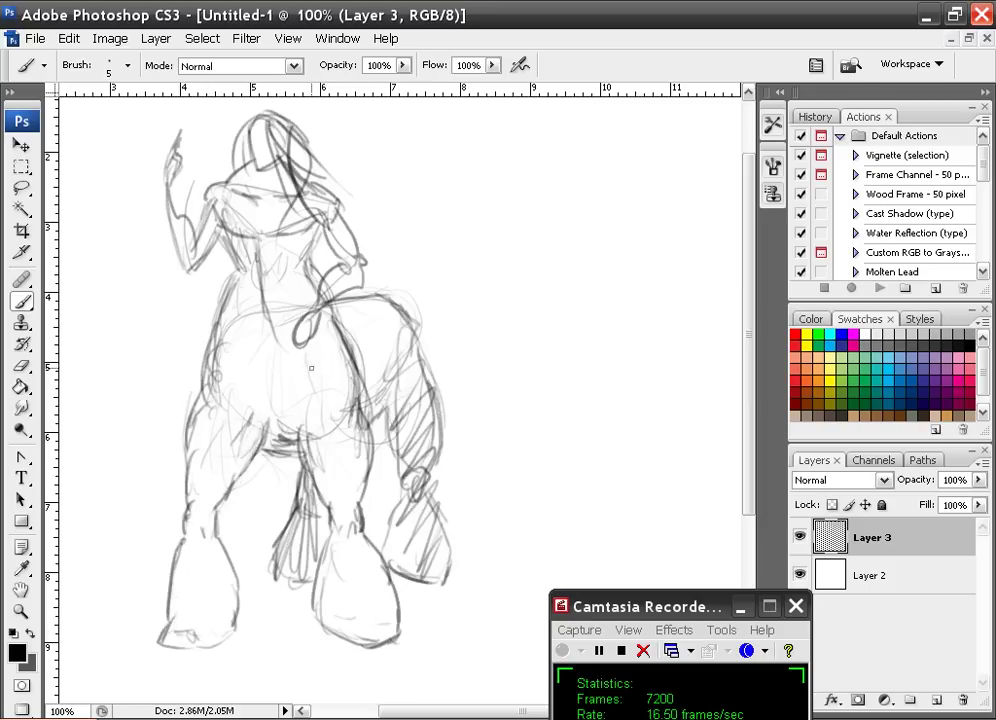
- Sketch light vertical muscle lines down the abdomen of the upper torso
drag(265, 297, 267, 345)
drag(241, 288, 248, 318)
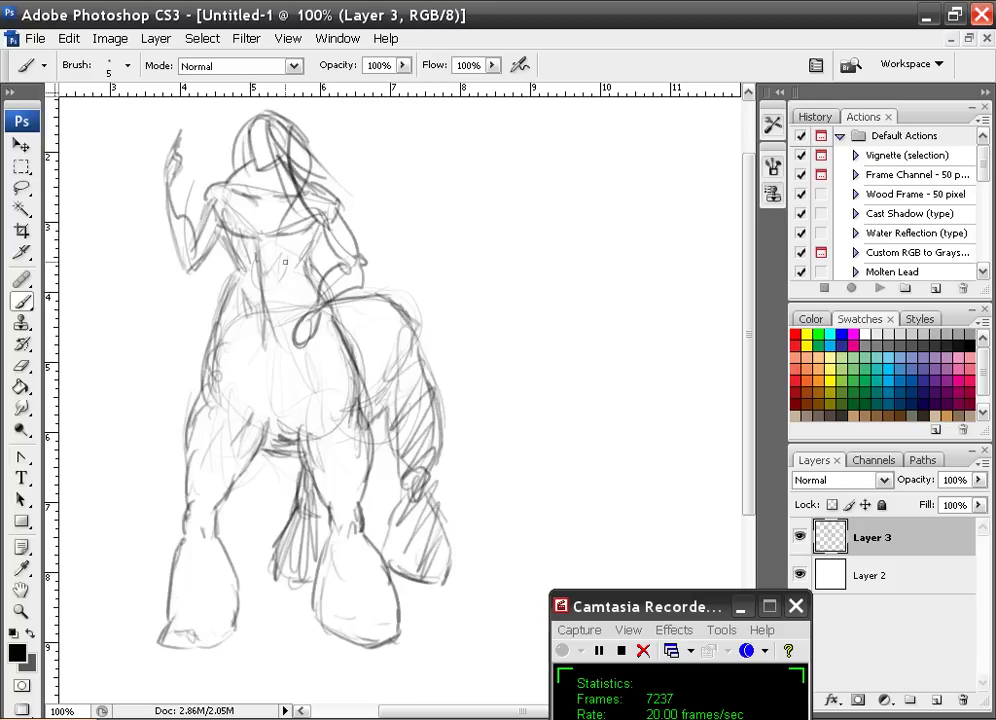
drag(286, 257, 286, 311)
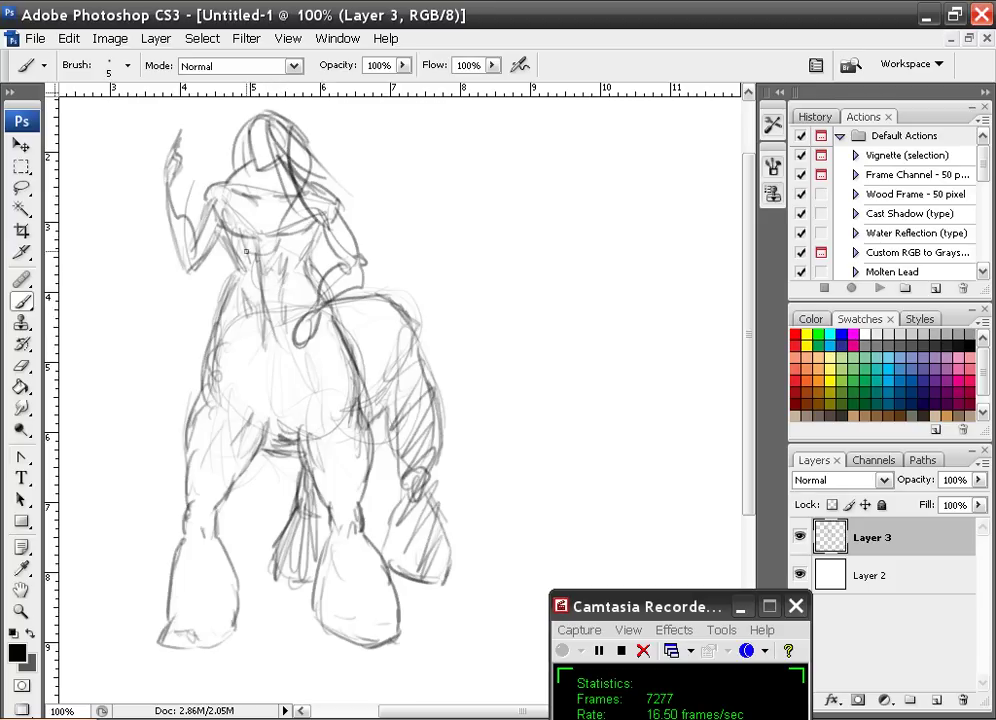
mouse_move(246, 251)
mouse_down()
mouse_move(282, 270)
mouse_move(282, 310)
mouse_up()
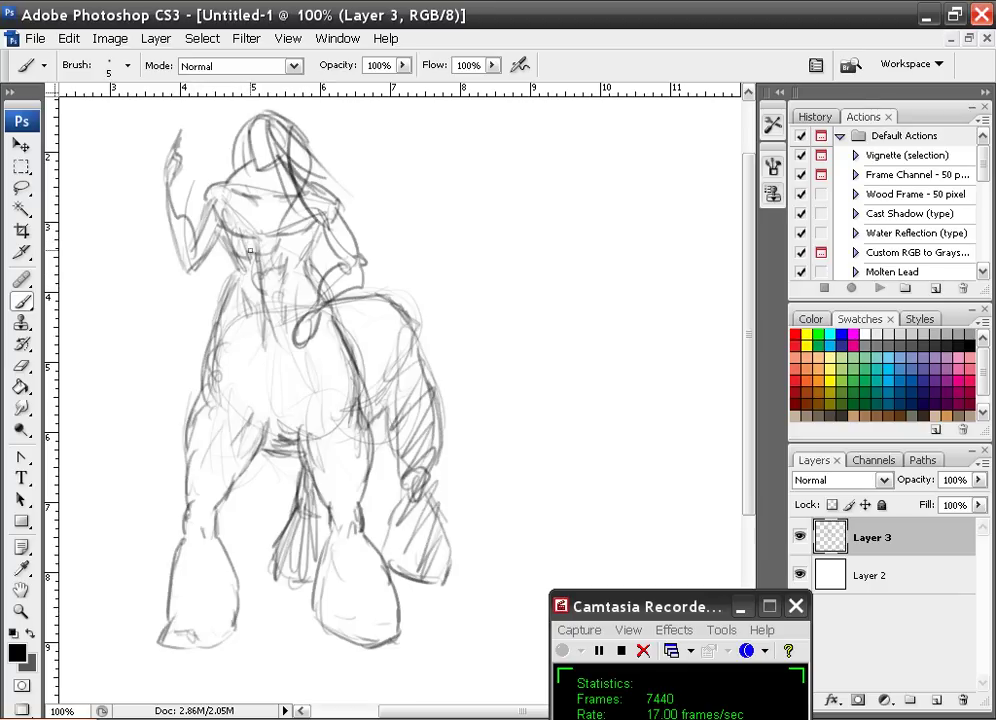
- Outline a jagged fur panel running from below the chest and tapering to a point on the horse body
mouse_move(249, 239)
mouse_down()
mouse_move(226, 286)
mouse_move(226, 319)
mouse_move(266, 380)
mouse_up()
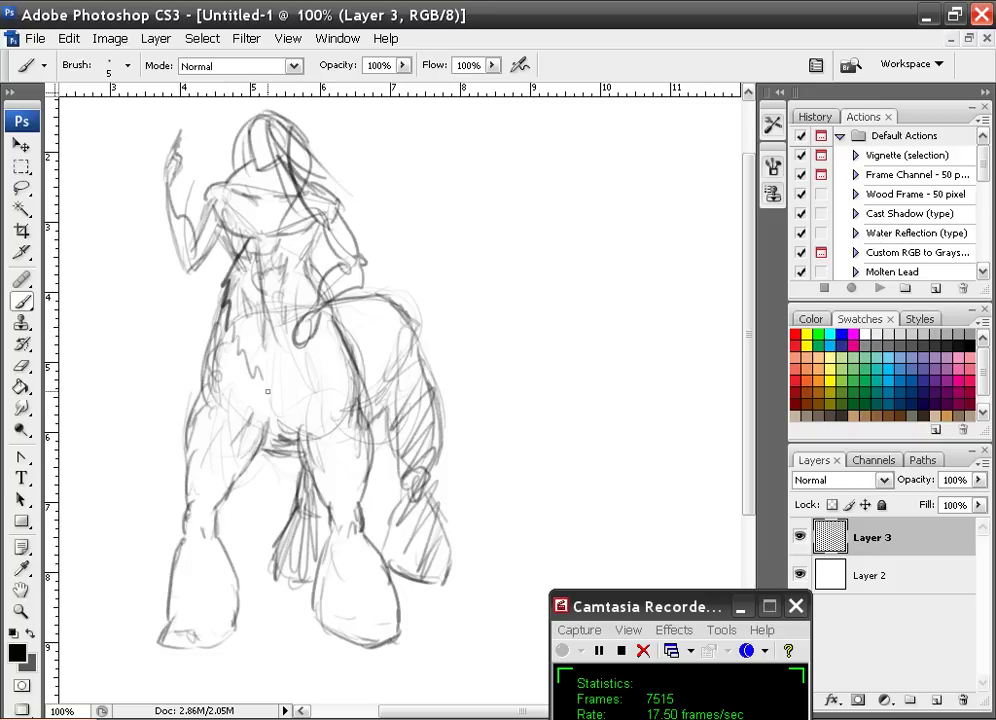
drag(276, 240, 299, 291)
mouse_move(232, 245)
mouse_down()
mouse_move(205, 307)
mouse_move(234, 286)
mouse_move(237, 305)
mouse_up()
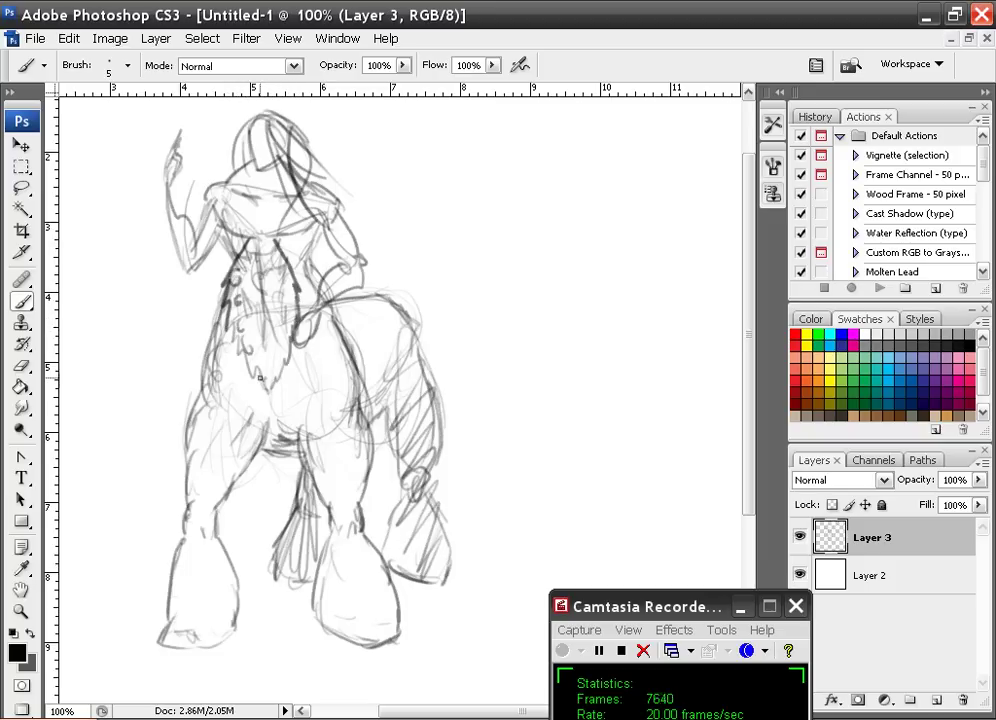
mouse_move(281, 367)
mouse_down()
mouse_move(289, 345)
mouse_move(280, 268)
mouse_move(267, 273)
mouse_move(284, 296)
mouse_move(286, 336)
mouse_up()
- Fill the fur panel with short curved tuft marks on both sides of its centre line and lightly restate the outer flank
drag(246, 274, 234, 277)
mouse_move(248, 287)
mouse_down()
mouse_move(236, 293)
mouse_move(247, 298)
mouse_up()
drag(235, 305, 246, 320)
drag(240, 328, 253, 362)
mouse_move(249, 282)
mouse_down()
mouse_move(257, 249)
mouse_move(269, 349)
mouse_move(265, 274)
mouse_move(282, 297)
mouse_up()
drag(268, 312, 285, 318)
drag(222, 247, 200, 328)
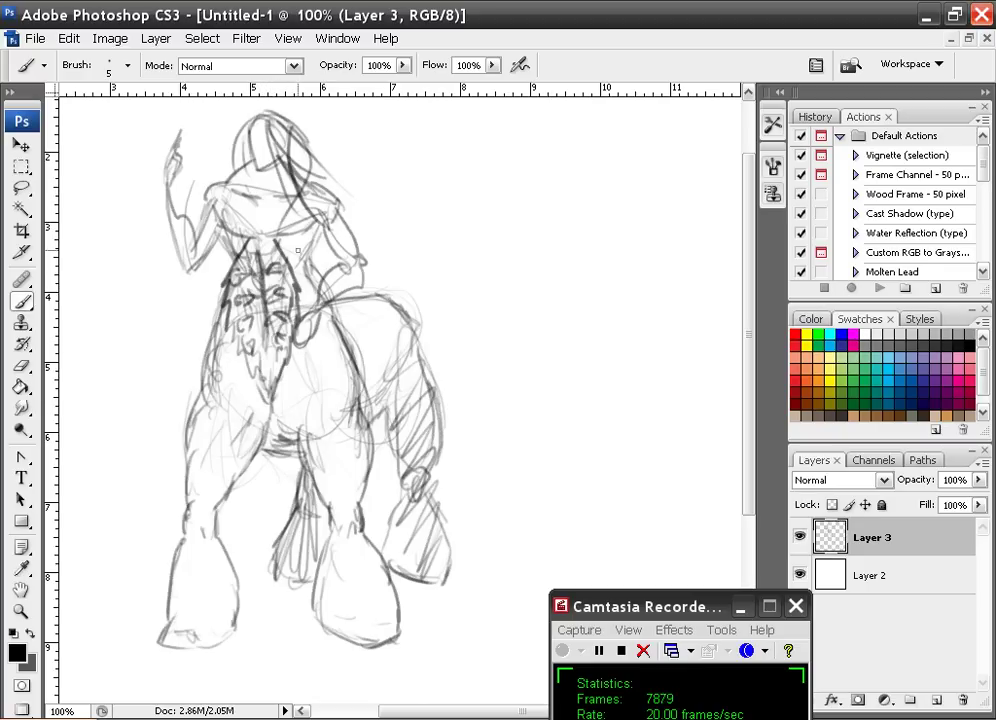
- Draw a long curving tail from the rump ending in a leaf-shaped tuft, and add small strokes at the lower chest and fetlock
mouse_move(285, 400)
mouse_down()
mouse_move(275, 430)
mouse_move(294, 434)
mouse_up()
drag(360, 506, 366, 531)
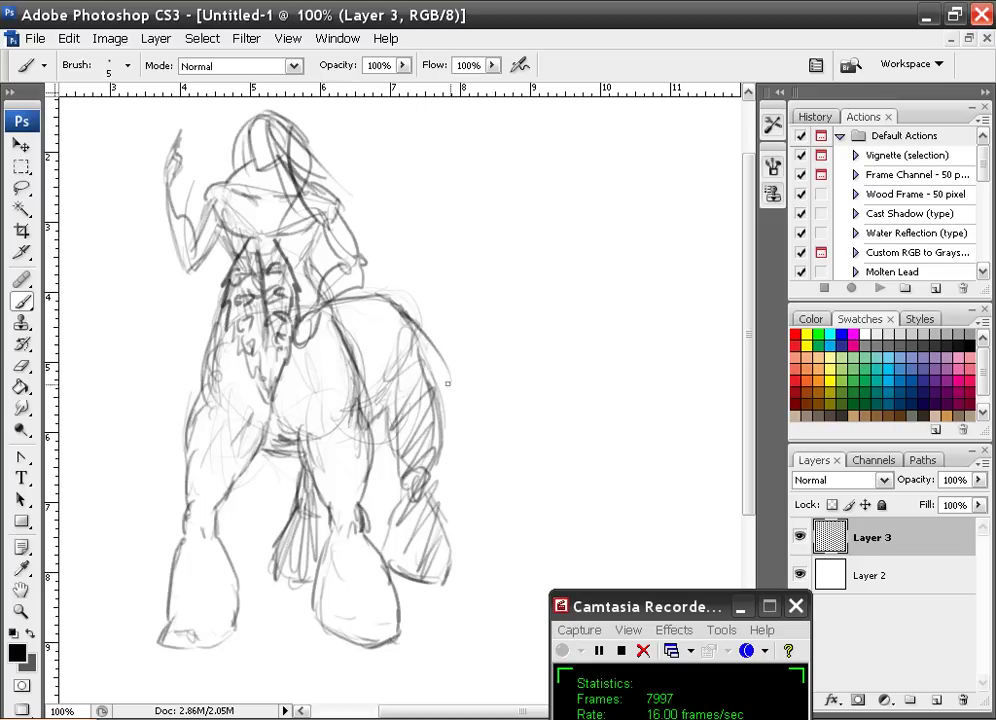
mouse_move(447, 383)
mouse_down()
mouse_move(535, 478)
mouse_move(508, 500)
mouse_up()
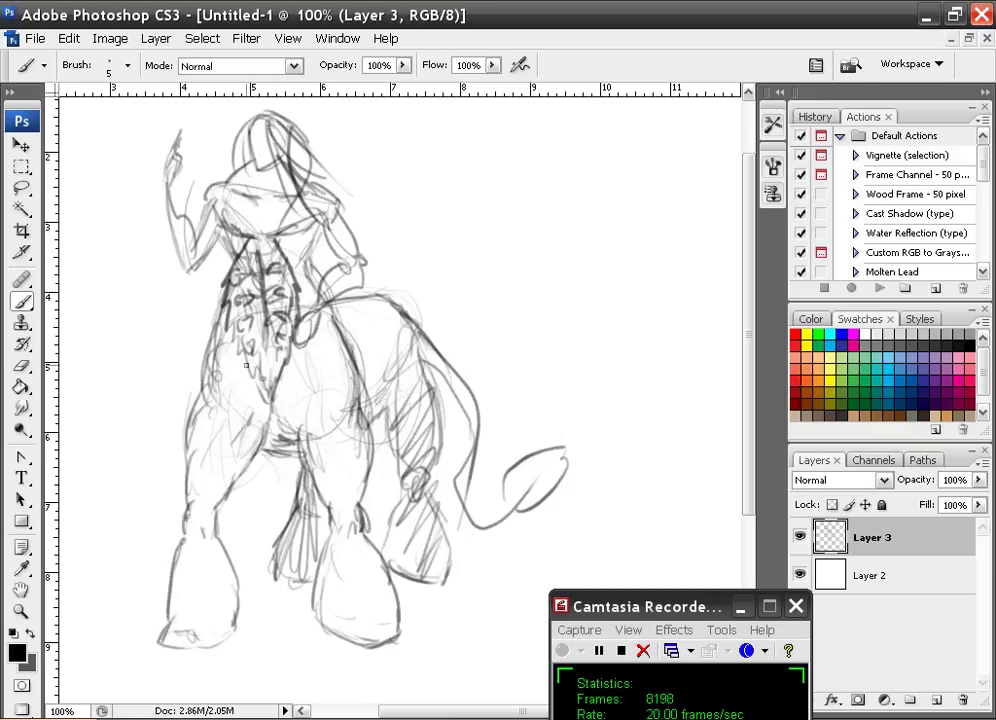
- Add a wider, jagged outer fur layer around the chest panel, converging to a point between the front legs
drag(217, 330, 202, 403)
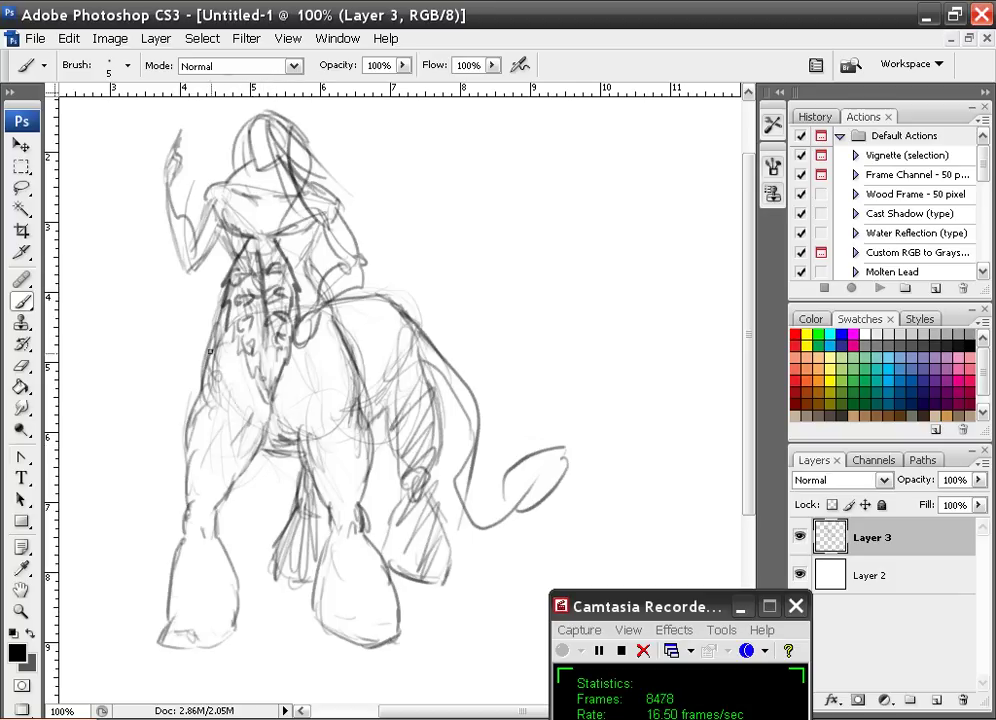
mouse_move(212, 290)
mouse_down()
mouse_move(205, 333)
mouse_move(273, 436)
mouse_move(205, 343)
mouse_move(211, 291)
mouse_up()
mouse_move(283, 432)
mouse_down()
mouse_move(322, 341)
mouse_move(268, 246)
mouse_move(279, 259)
mouse_move(239, 261)
mouse_move(207, 341)
mouse_up()
mouse_move(222, 292)
mouse_down()
mouse_move(219, 358)
mouse_move(272, 432)
mouse_up()
mouse_move(295, 412)
mouse_down()
mouse_move(321, 344)
mouse_move(288, 339)
mouse_move(278, 258)
mouse_up()
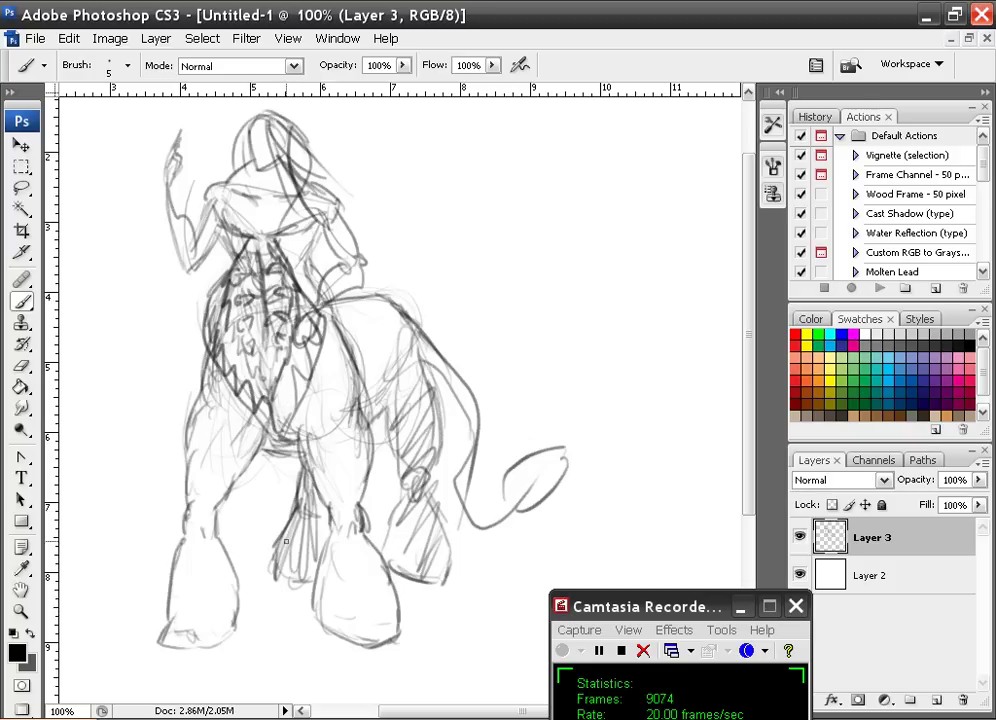
- Shade the toes of both front hooves and add light contour strokes along the front legs
mouse_move(397, 629)
mouse_down()
mouse_move(381, 641)
mouse_move(367, 632)
mouse_move(395, 626)
mouse_move(362, 633)
mouse_up()
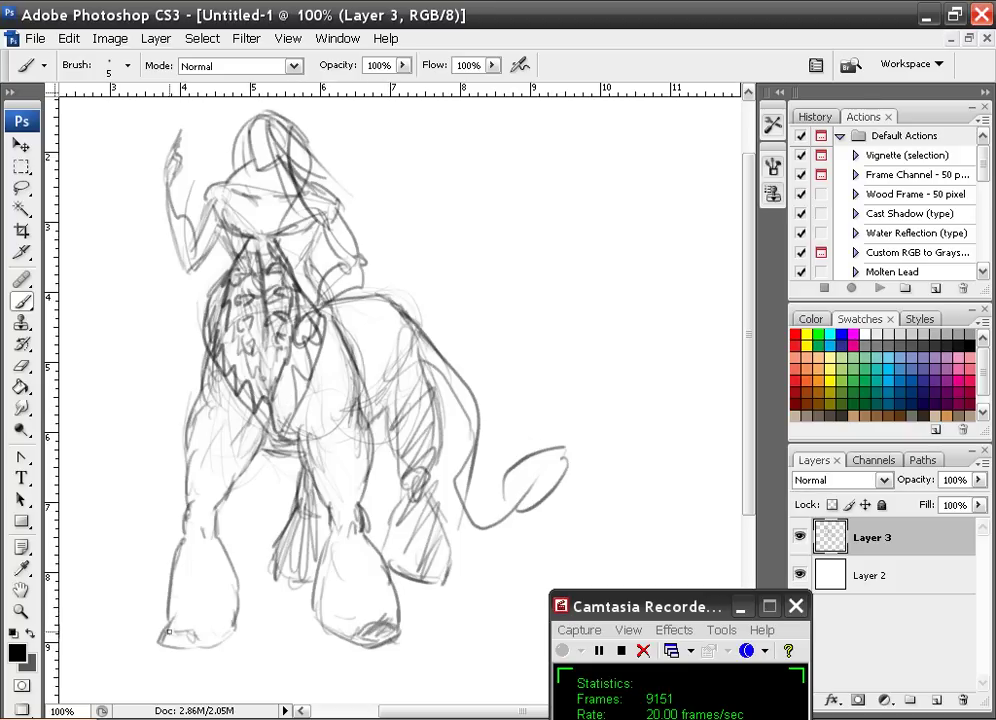
drag(169, 632, 217, 628)
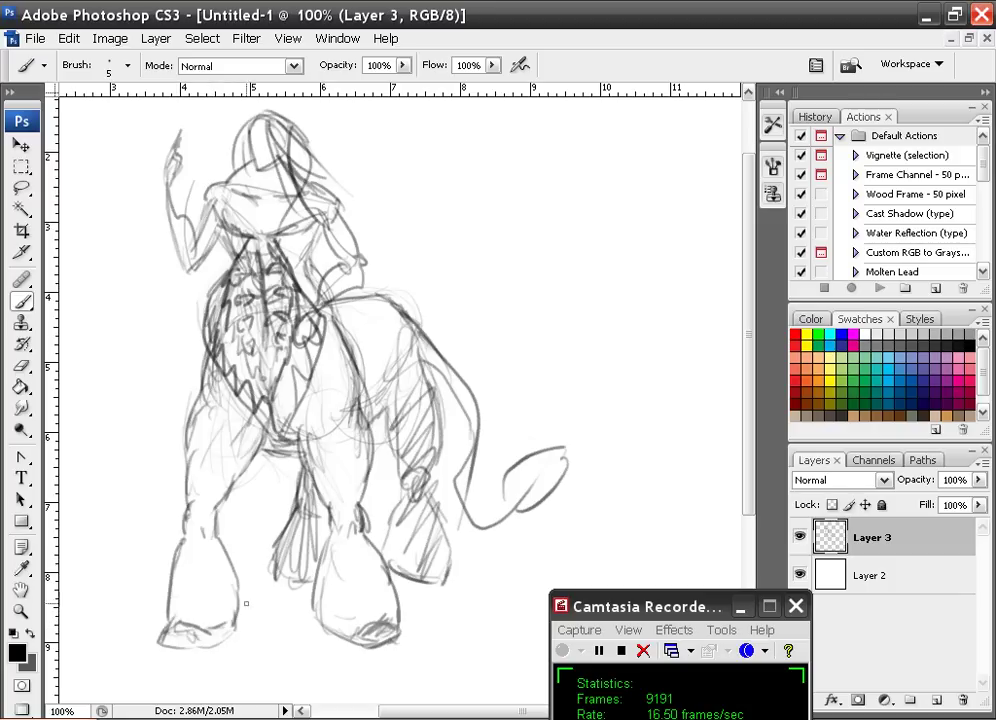
drag(218, 563, 228, 599)
drag(212, 389, 202, 500)
drag(323, 377, 343, 452)
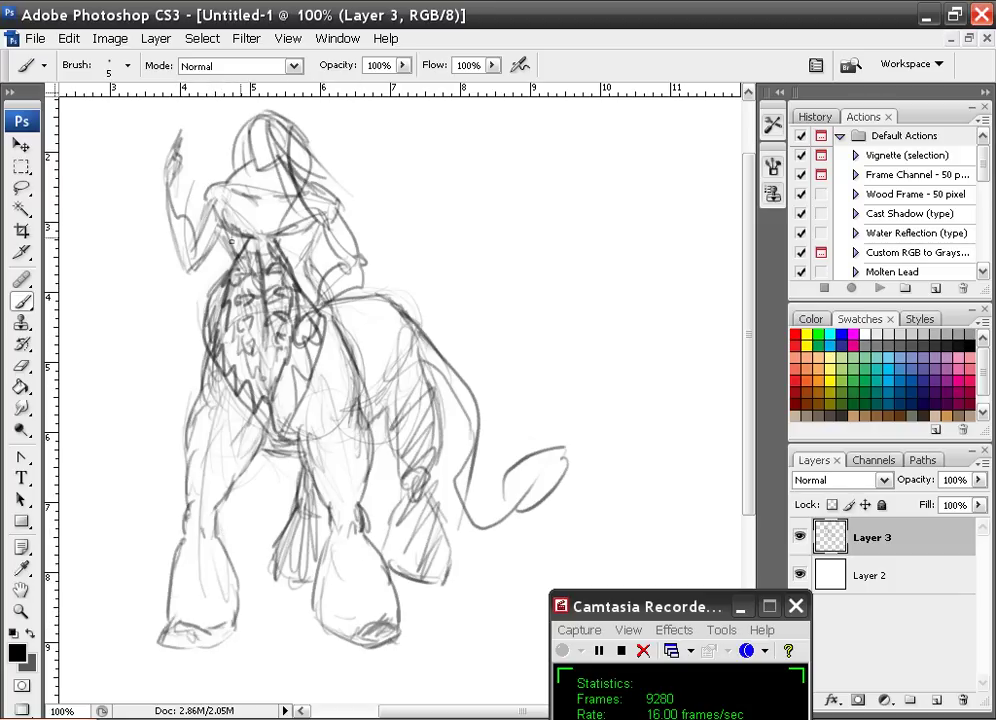
- Shade the centre of the chest, draw a bold dark hair lock over the shoulder, and reinforce the arm contours
drag(263, 225, 260, 240)
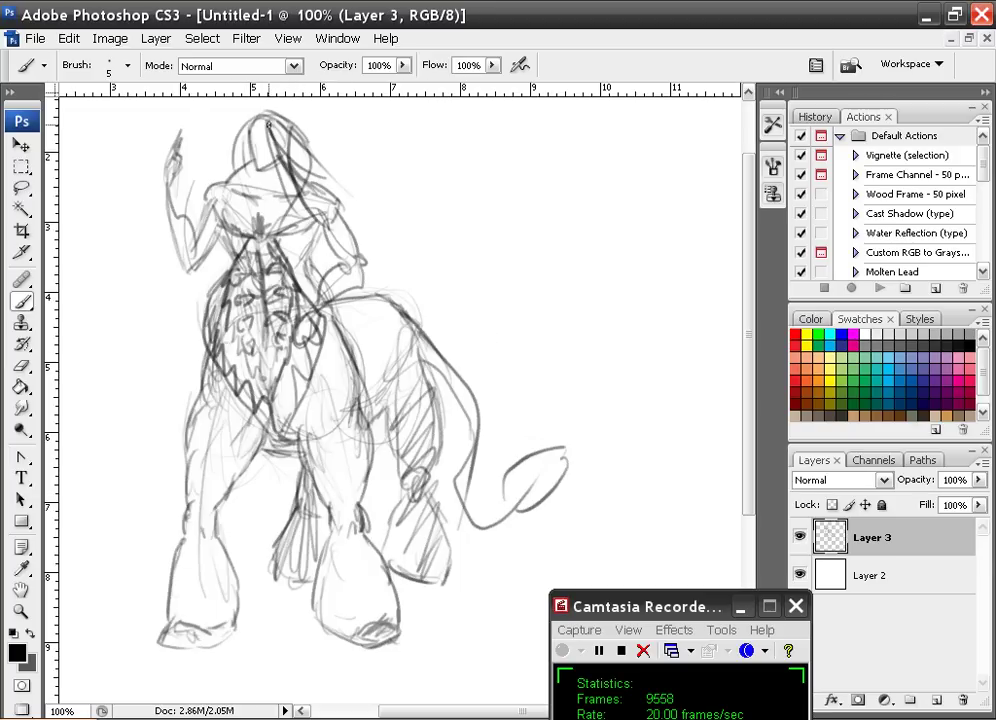
mouse_move(268, 125)
mouse_down()
mouse_move(313, 184)
mouse_move(315, 225)
mouse_move(308, 175)
mouse_move(275, 141)
mouse_move(274, 122)
mouse_move(288, 128)
mouse_move(315, 180)
mouse_move(316, 218)
mouse_up()
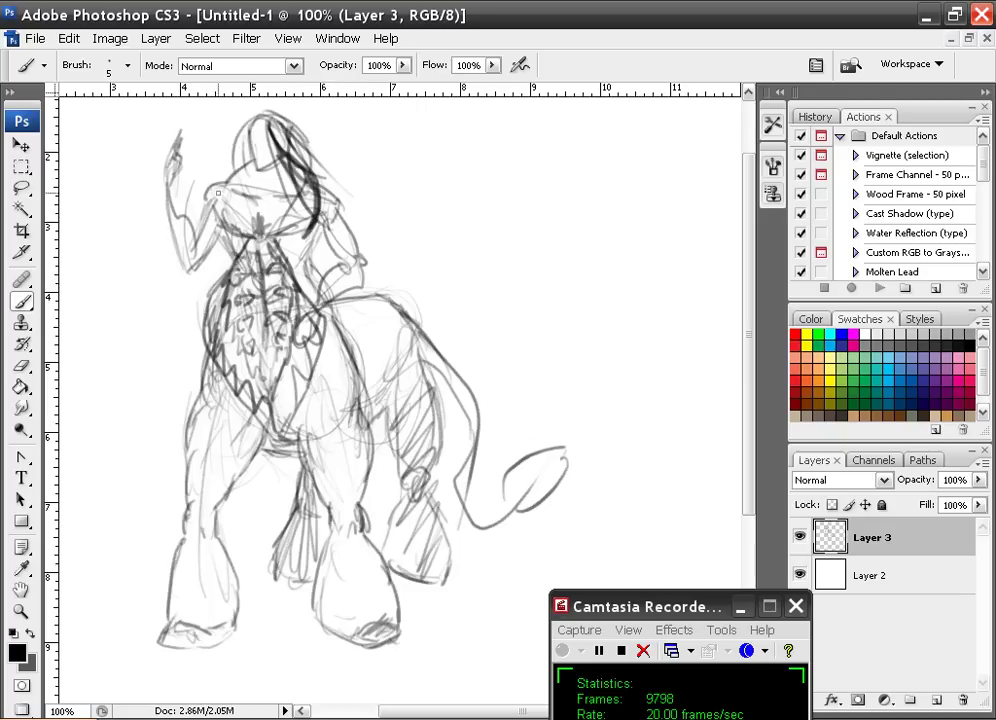
mouse_move(185, 134)
mouse_down()
mouse_move(153, 186)
mouse_move(160, 206)
mouse_up()
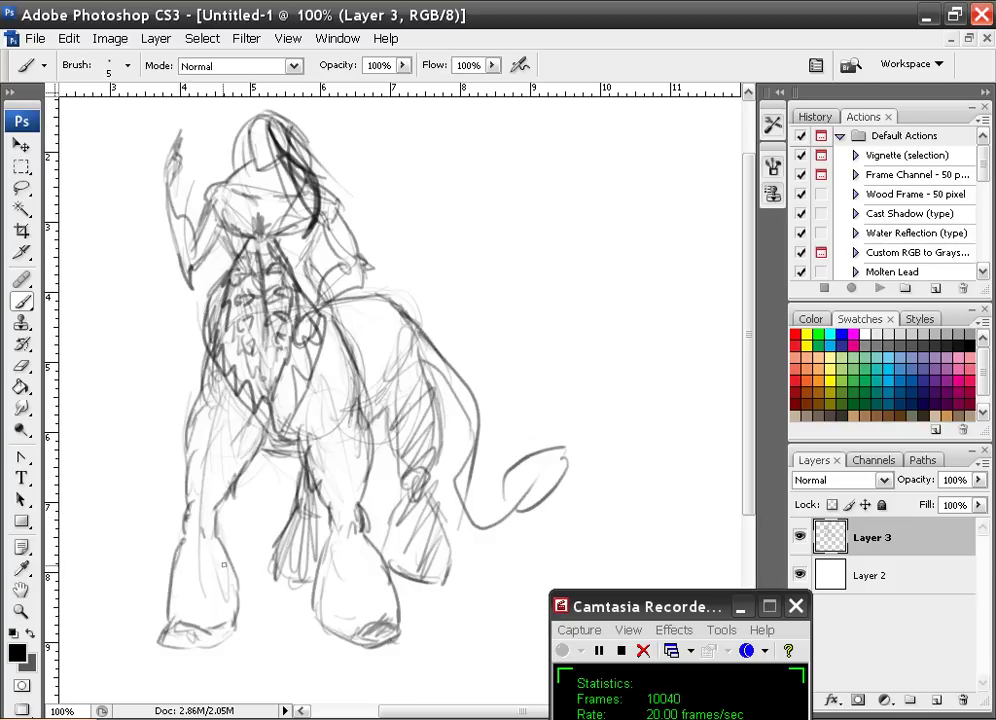
- Add short curved fur strokes to the upper parts of both front hooves
drag(210, 555, 228, 602)
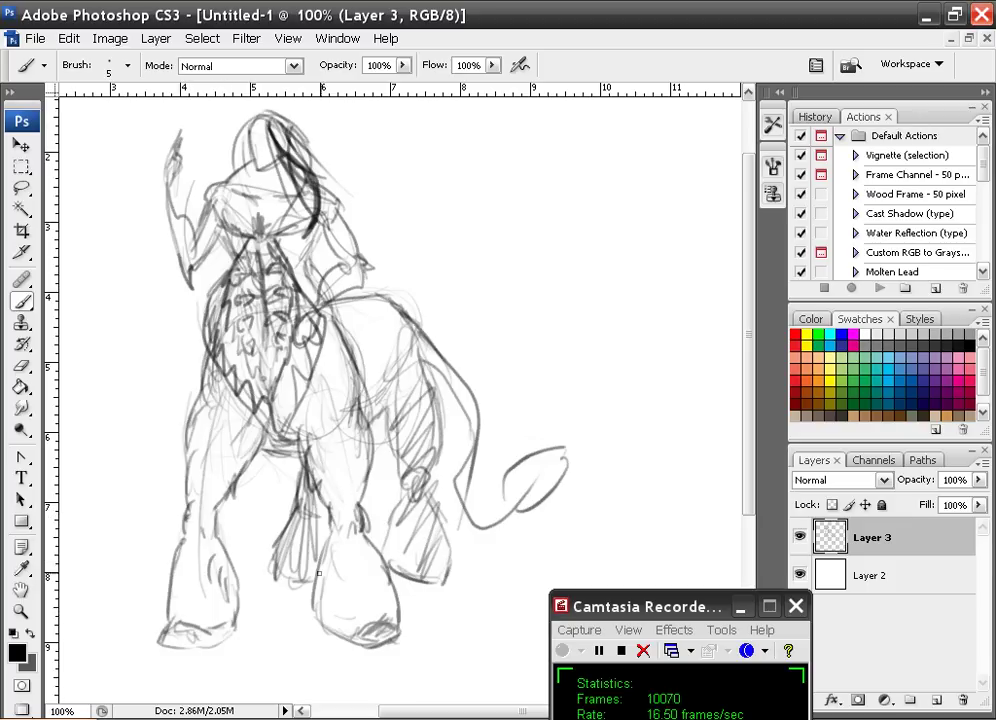
mouse_move(345, 556)
mouse_down()
mouse_move(328, 581)
mouse_move(333, 596)
mouse_up()
drag(338, 581, 330, 604)
- Lower Layer 3's opacity to 43% and add a new layer above it for cleaner linework
drag(978, 480, 926, 505)
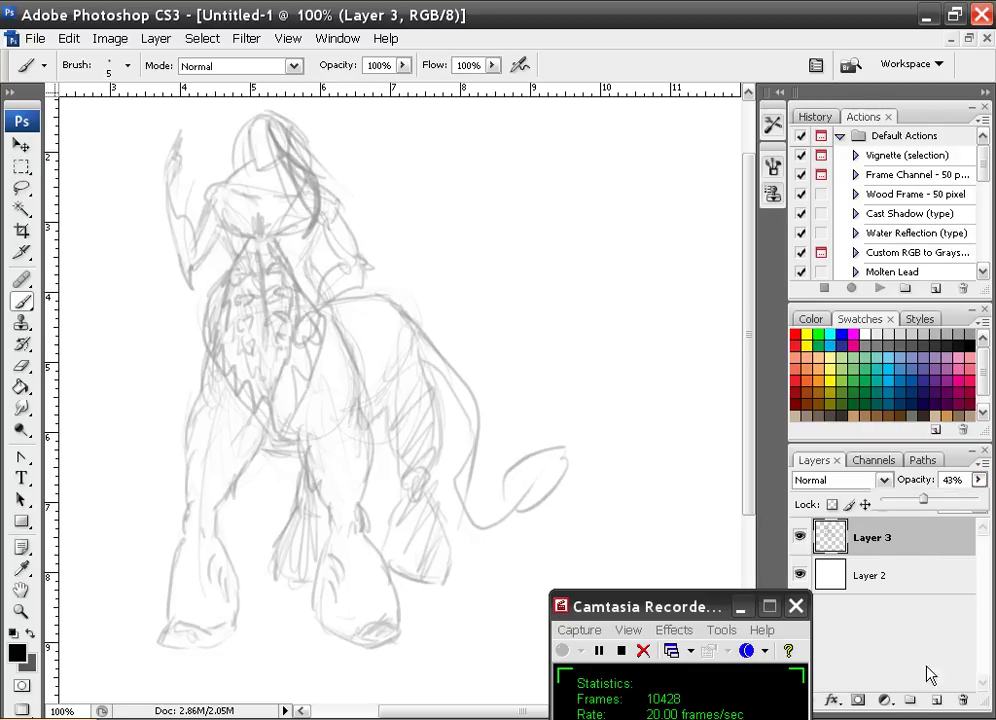
click(935, 700)
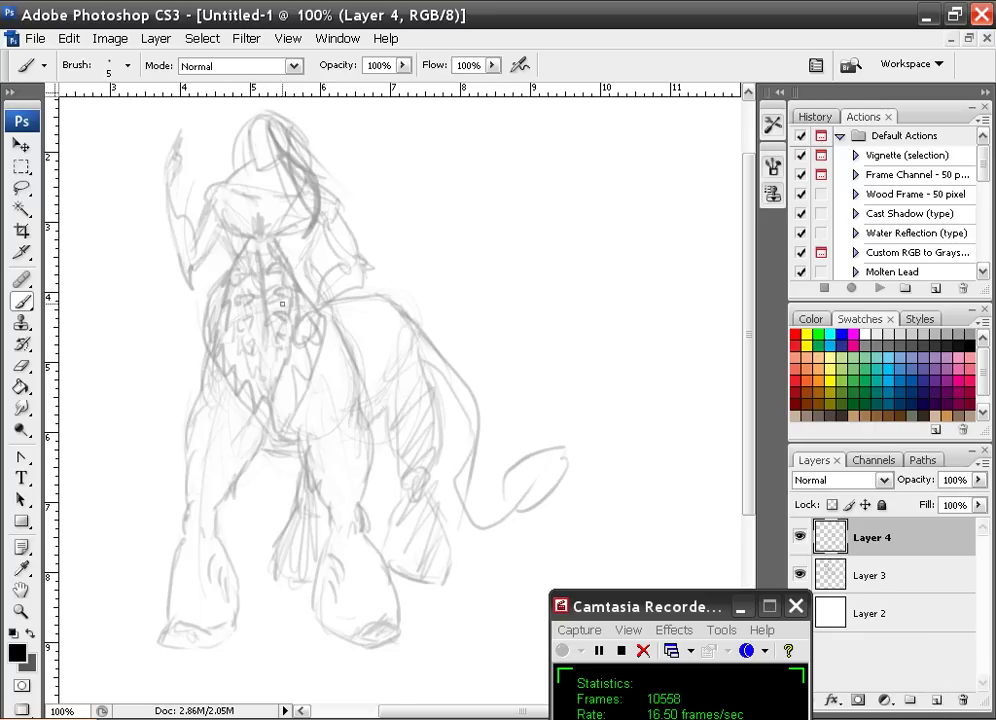
- Trace the upper edges of the hair lock beside the face with a 3 px brush at 300% zoom
key(ctrl+plus)
key(ctrl+plus)
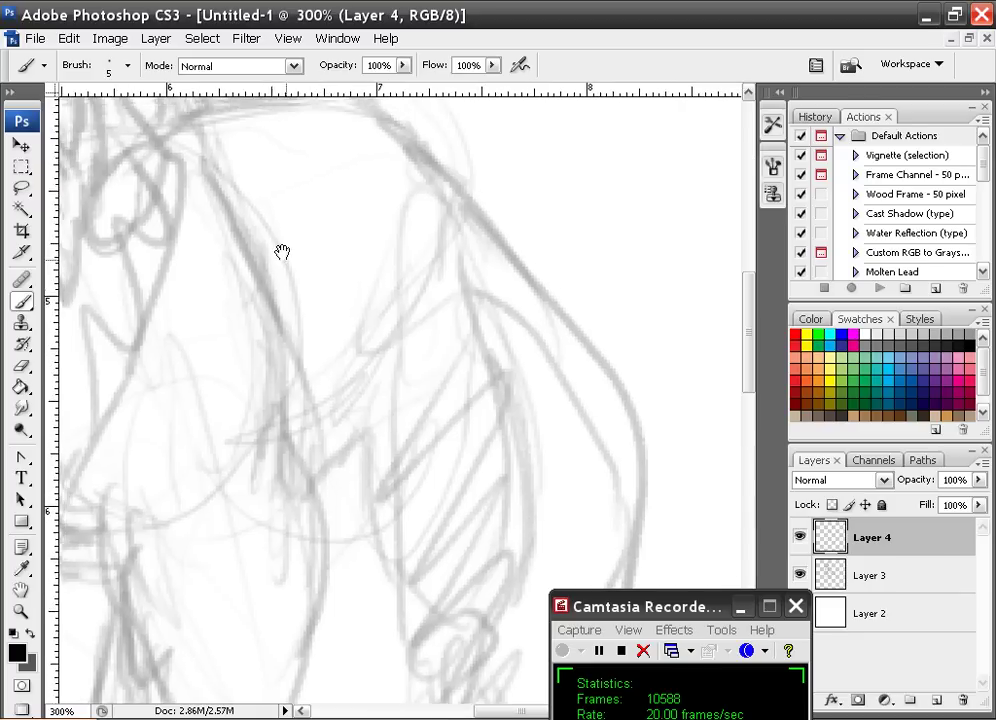
mouse_move(282, 252)
mouse_down()
mouse_move(473, 535)
mouse_move(400, 500)
mouse_up()
mouse_move(306, 213)
mouse_down()
mouse_move(329, 298)
mouse_move(325, 371)
mouse_up()
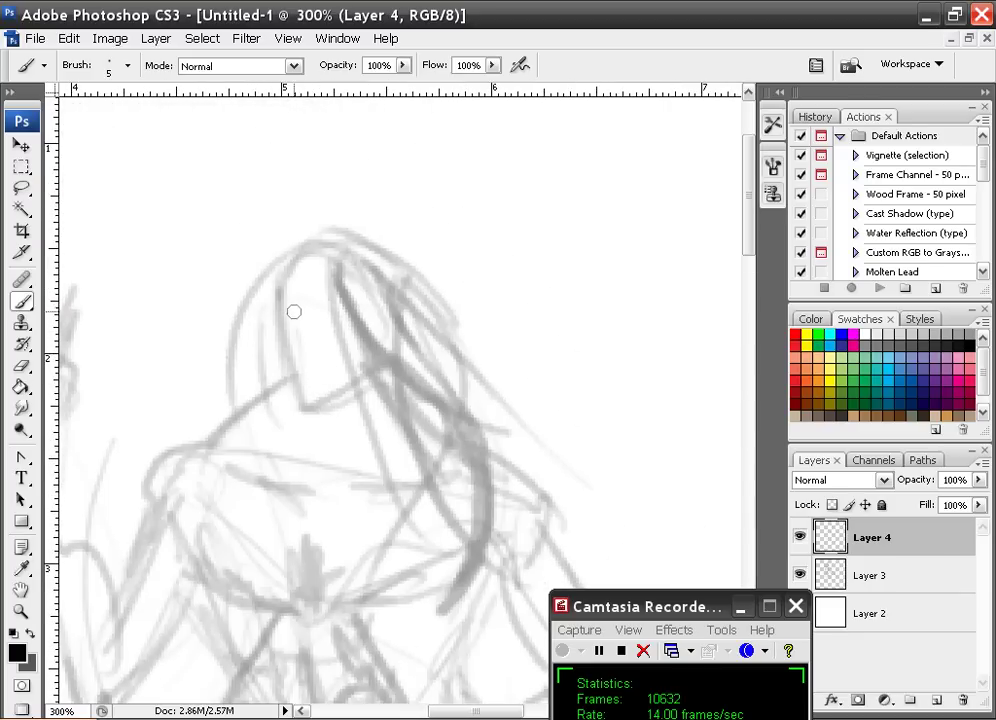
drag(293, 311, 285, 291)
right_click(297, 322)
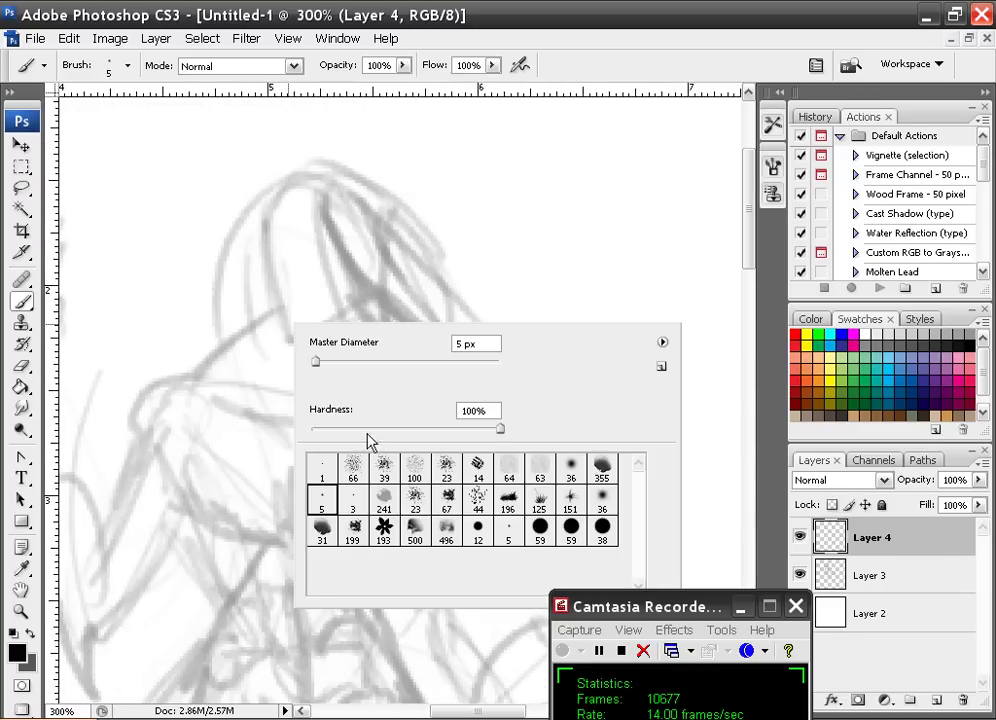
click(352, 497)
click(345, 276)
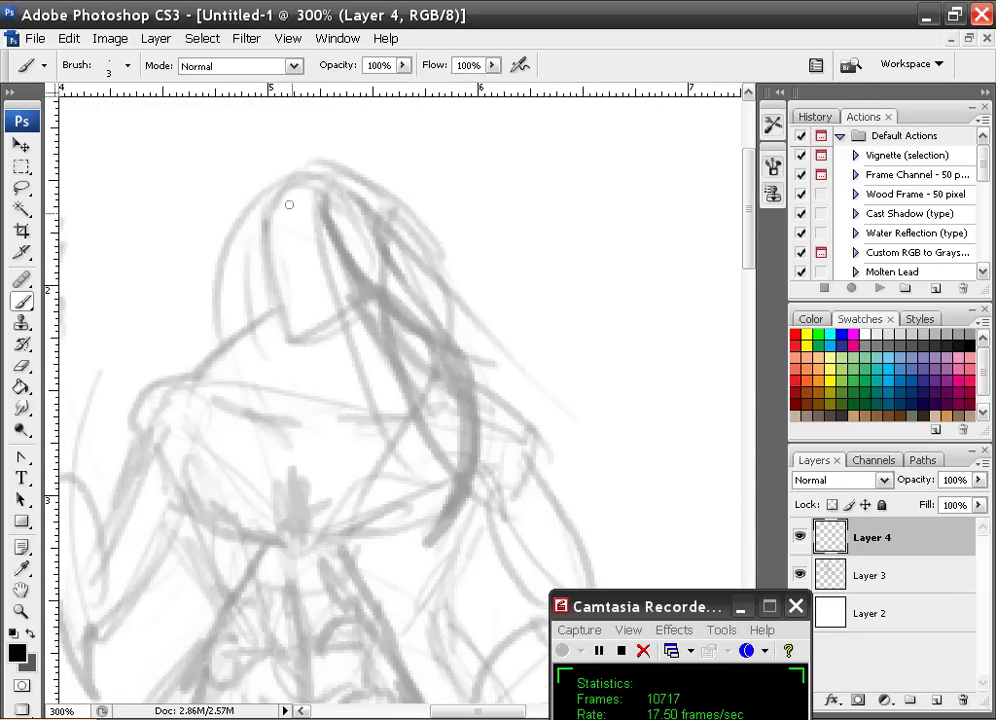
drag(323, 203, 362, 277)
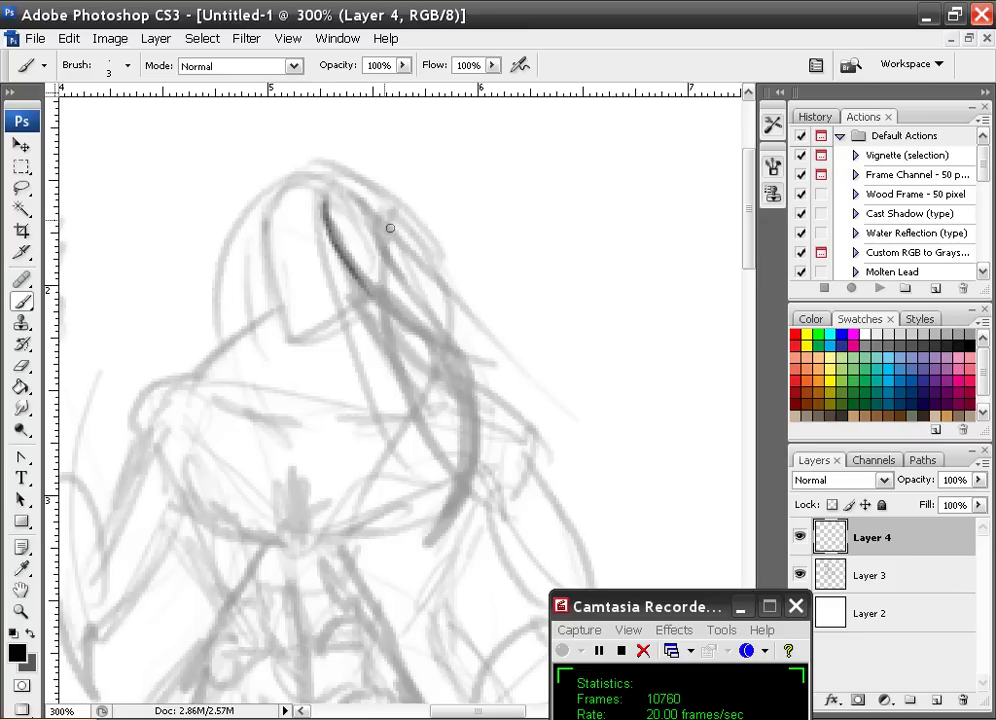
mouse_move(357, 198)
mouse_down()
mouse_move(377, 233)
mouse_move(372, 286)
mouse_move(363, 272)
mouse_move(377, 301)
mouse_move(439, 374)
mouse_move(405, 338)
mouse_move(444, 358)
mouse_up()
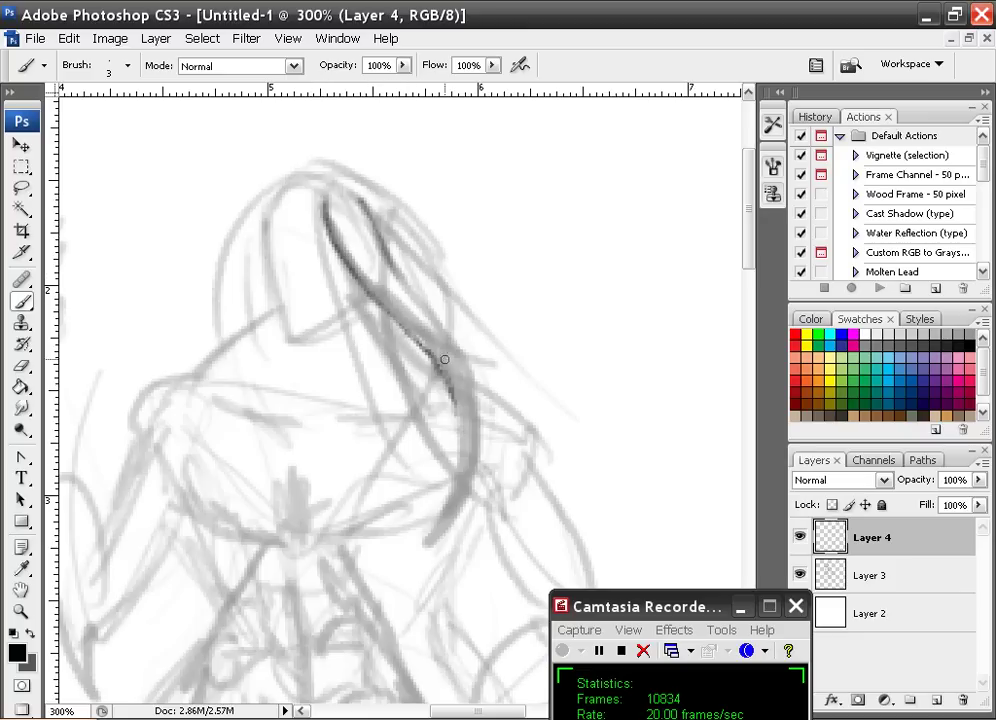
mouse_move(396, 273)
mouse_down()
mouse_move(429, 317)
mouse_move(463, 395)
mouse_move(429, 315)
mouse_move(401, 281)
mouse_move(463, 389)
mouse_up()
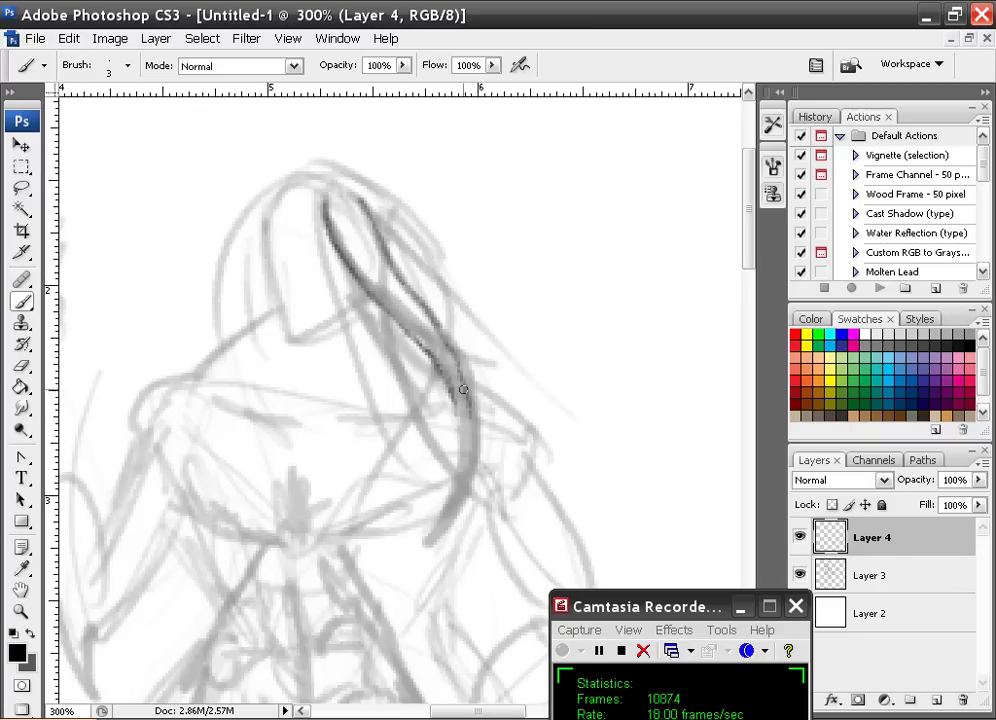
- Try to outline and shade the lower part of the hair lock down to its tip over the chest
mouse_move(439, 326)
mouse_down()
mouse_move(462, 380)
mouse_move(455, 482)
mouse_move(426, 528)
mouse_up()
mouse_move(453, 396)
mouse_down()
mouse_move(448, 502)
mouse_move(429, 524)
mouse_move(459, 414)
mouse_up()
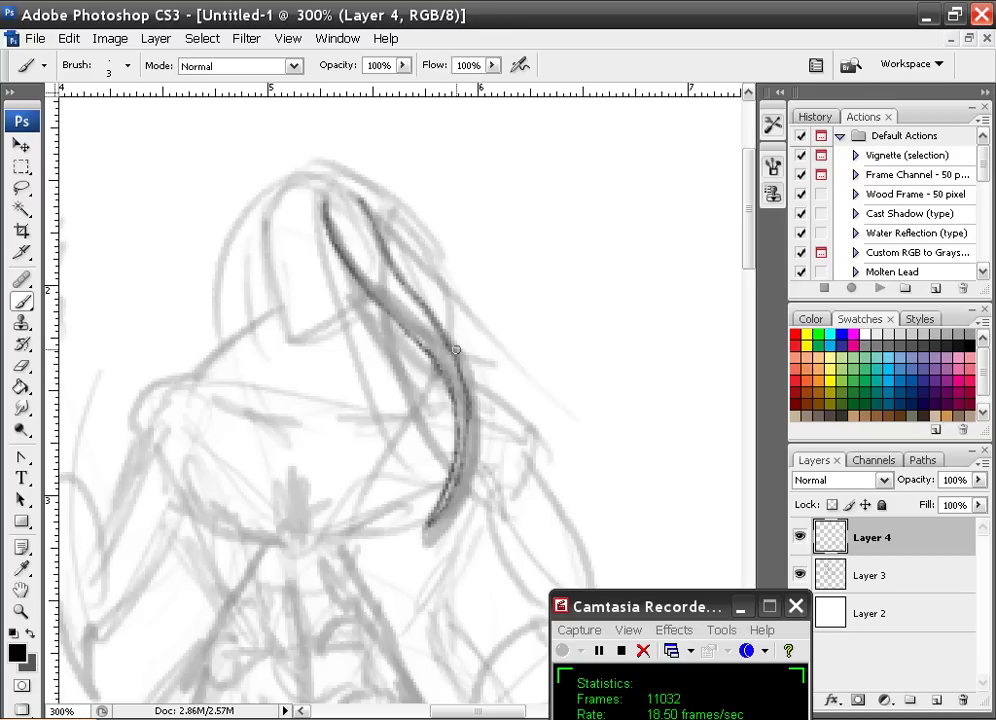
mouse_move(444, 329)
mouse_down()
mouse_move(471, 379)
mouse_move(476, 428)
mouse_move(447, 507)
mouse_up()
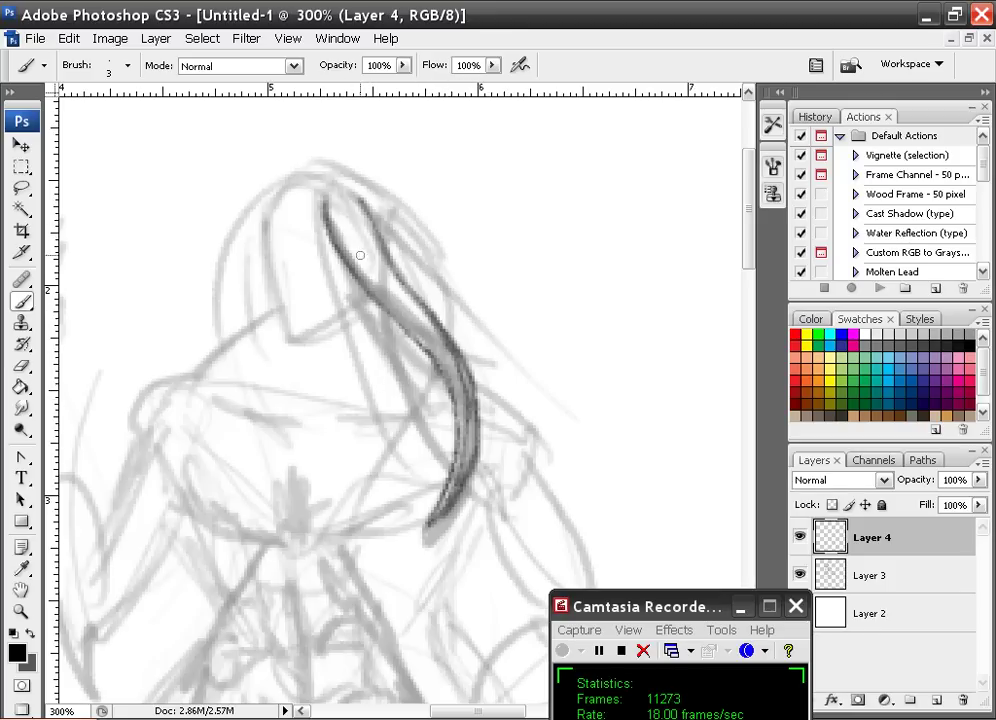
mouse_move(482, 347)
mouse_down()
mouse_move(454, 471)
mouse_move(440, 467)
mouse_move(429, 525)
mouse_up()
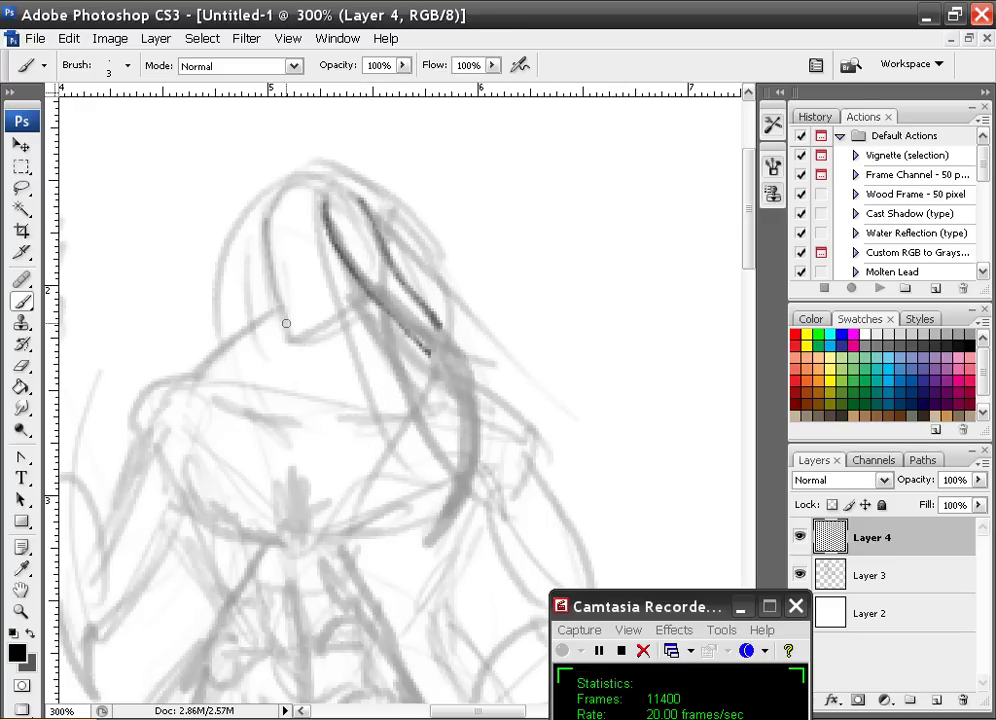
- Trace the side of the face, the chin and the neck-to-shoulder line over the faded sketch
mouse_move(262, 212)
mouse_down()
mouse_move(280, 311)
mouse_move(308, 332)
mouse_move(341, 299)
mouse_move(296, 336)
mouse_move(273, 293)
mouse_move(138, 440)
mouse_up()
drag(349, 574, 353, 331)
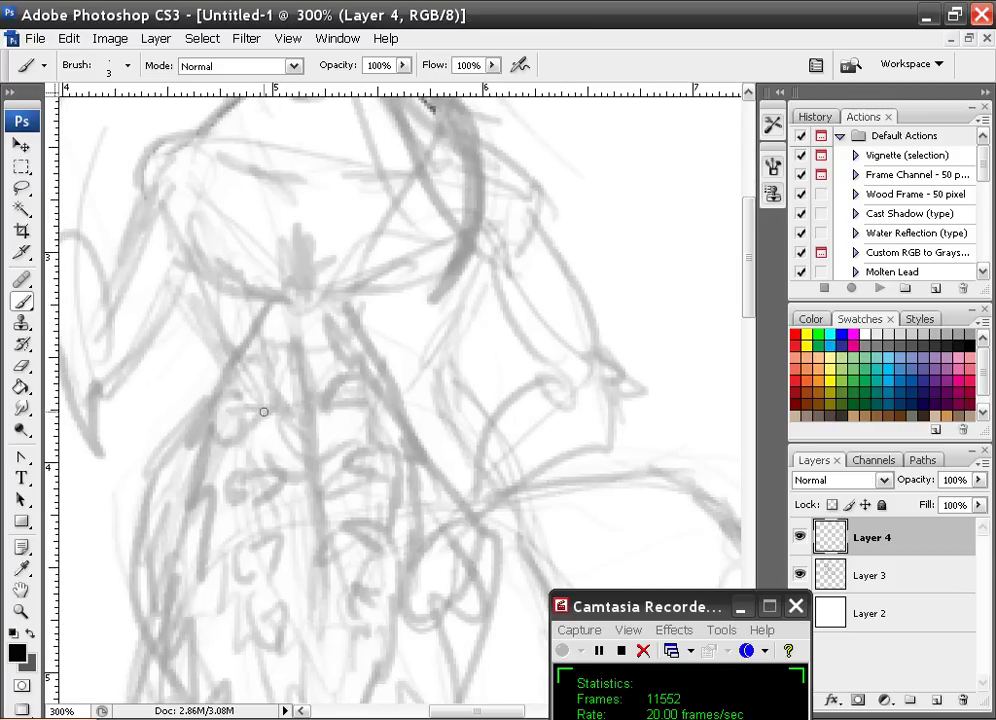
mouse_move(382, 117)
mouse_down()
mouse_move(311, 308)
mouse_move(316, 329)
mouse_move(334, 311)
mouse_up()
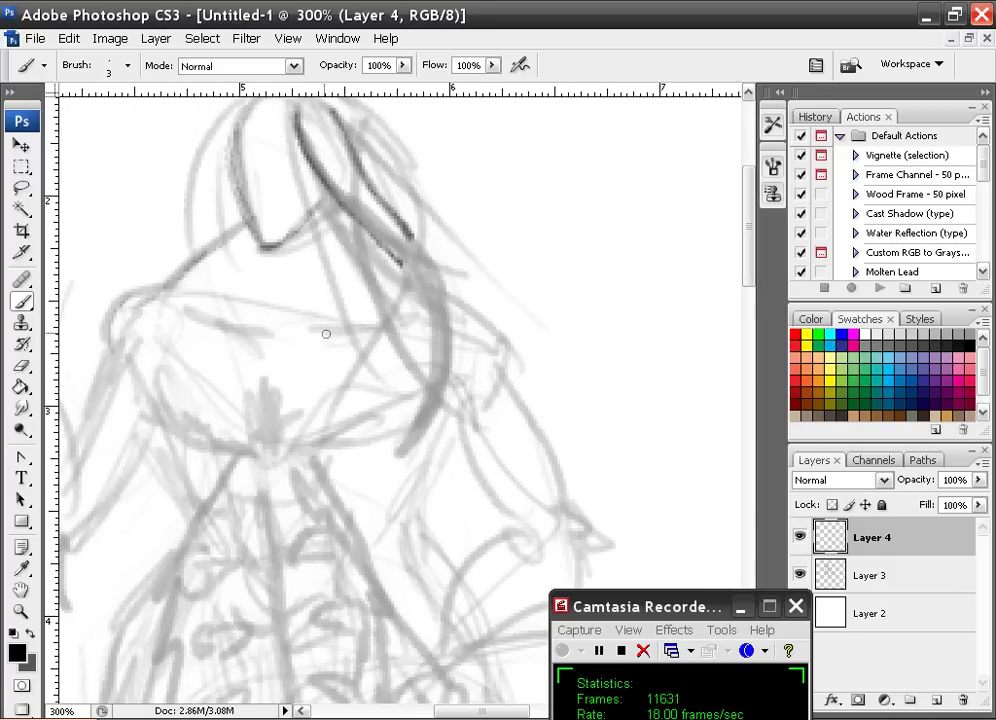